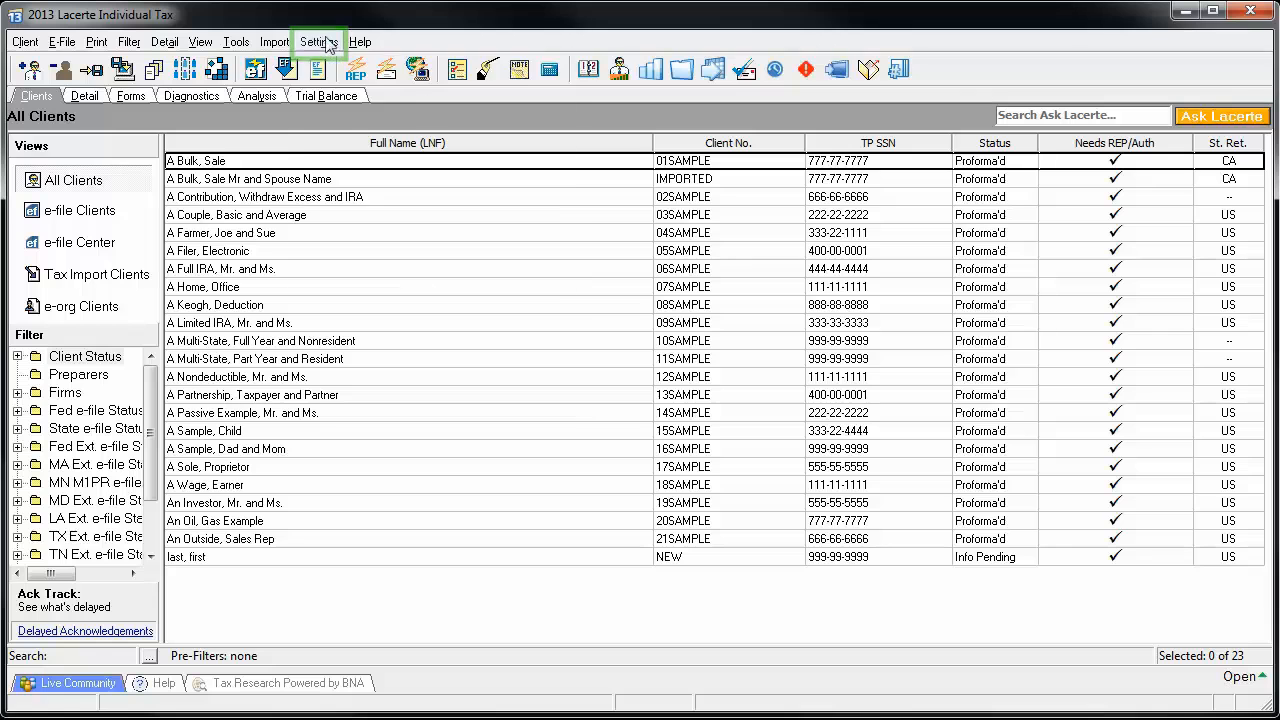
Step: Open the individual user options and bring up the Fonts & Colors settings
click(434, 13)
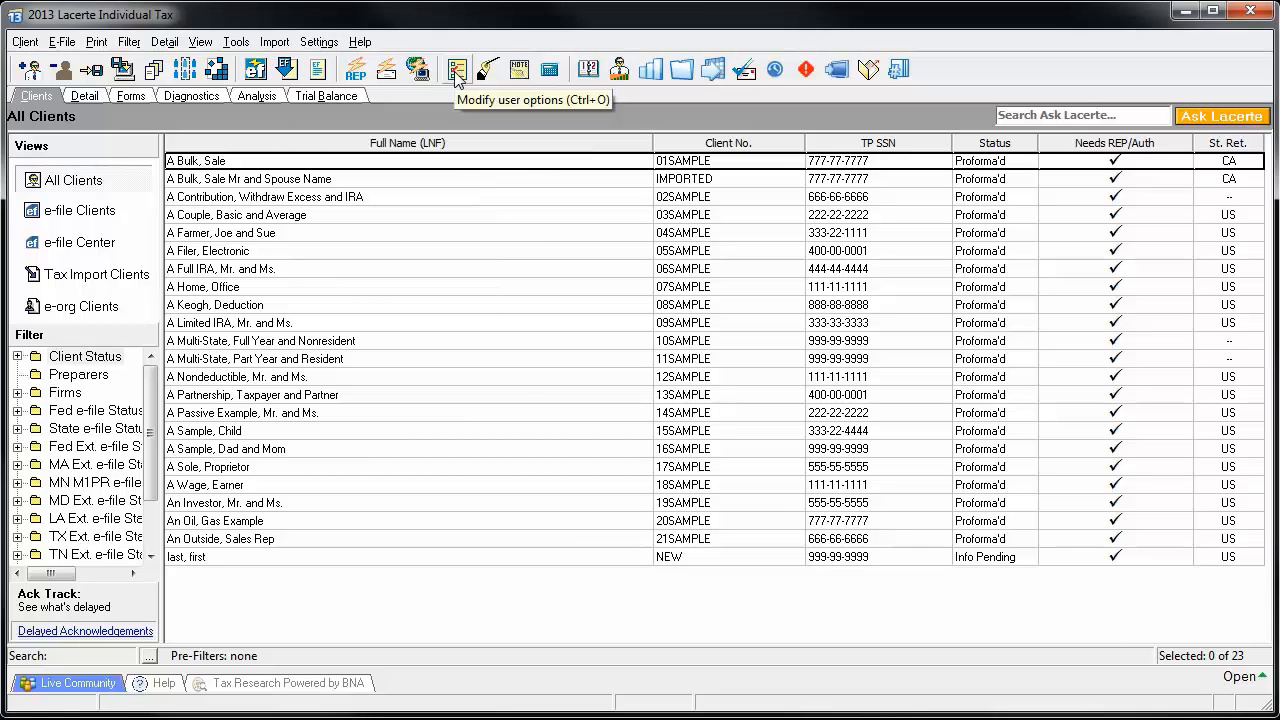
click(320, 42)
click(340, 64)
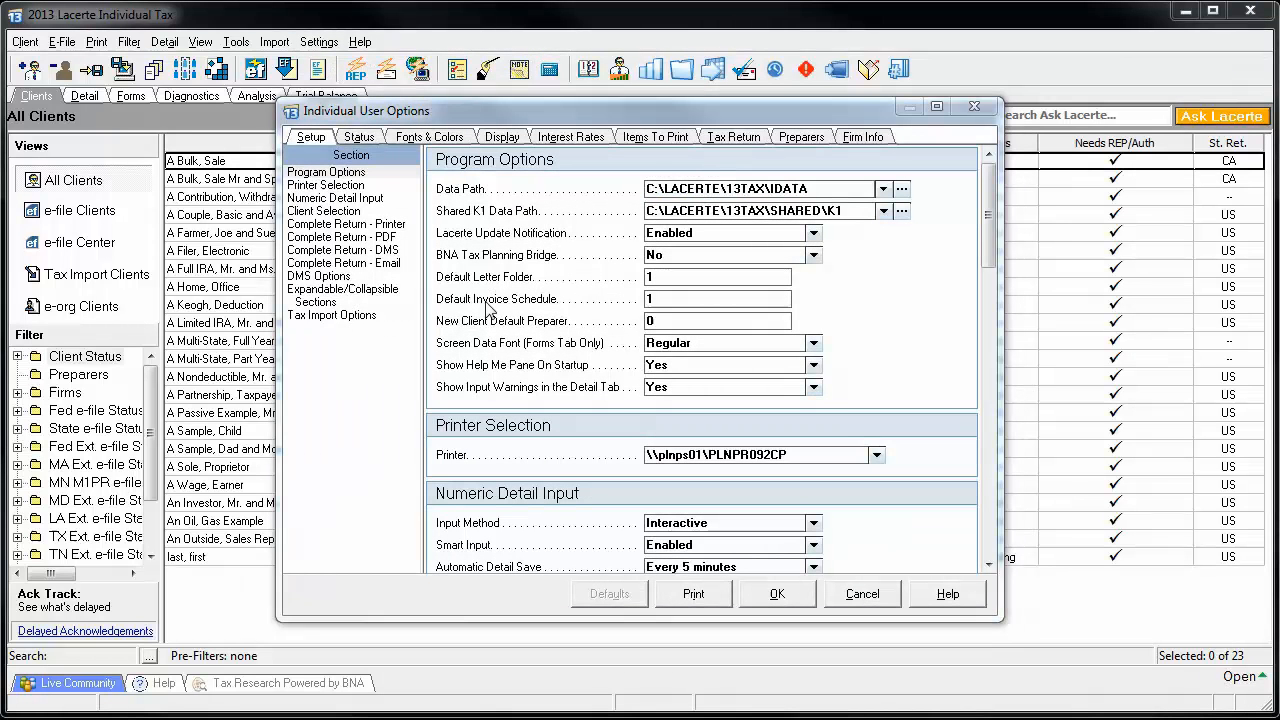
click(428, 140)
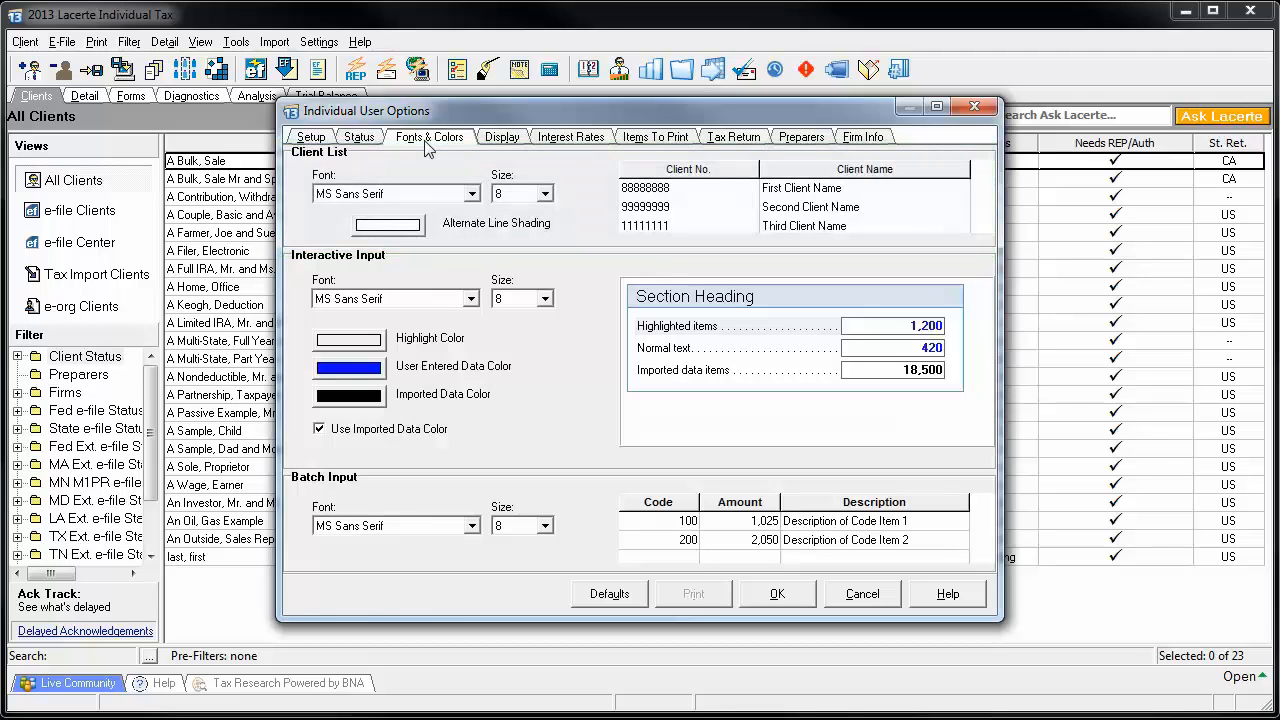
Step: Set the Client List font to Myriad Arabic at size 14 and apply the options
click(472, 194)
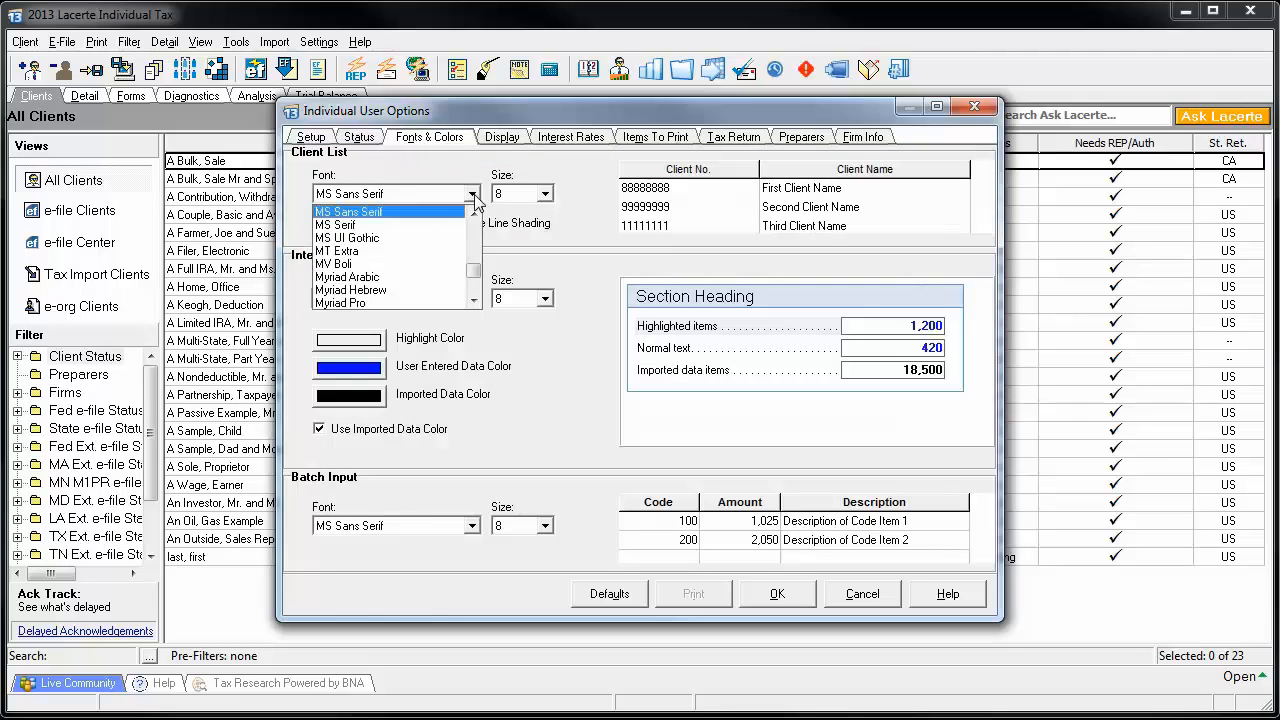
click(405, 277)
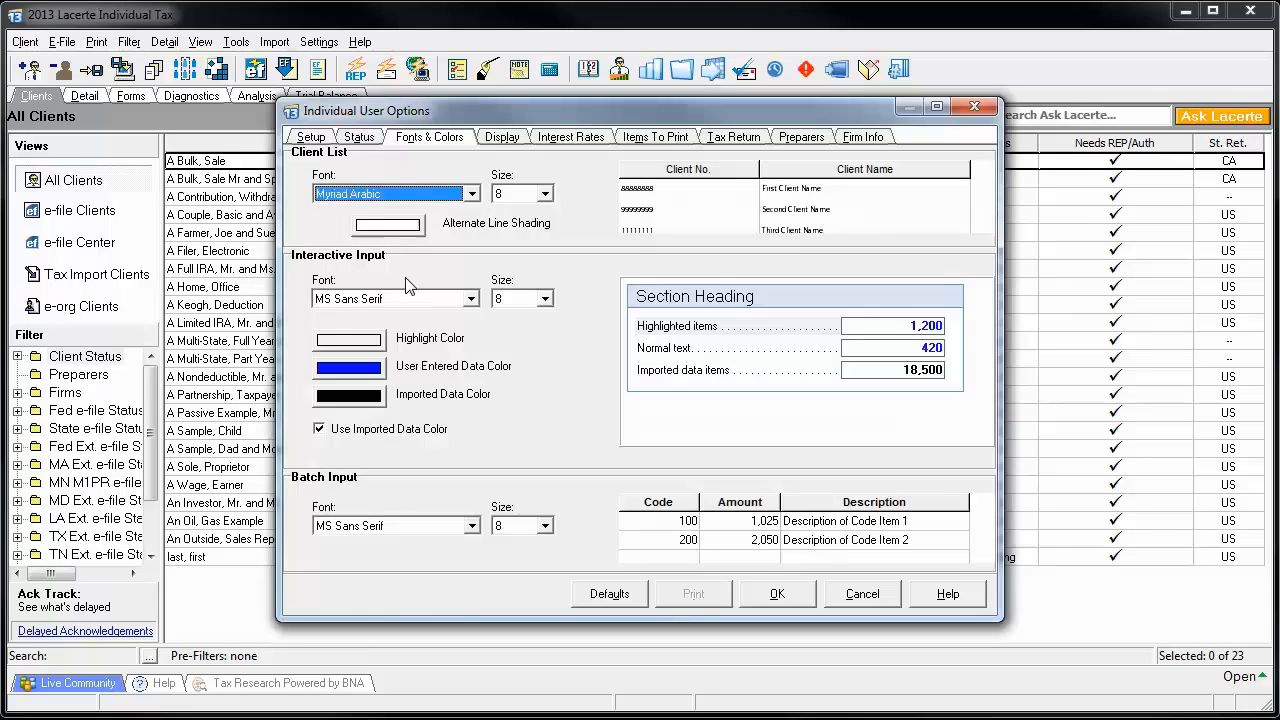
click(546, 194)
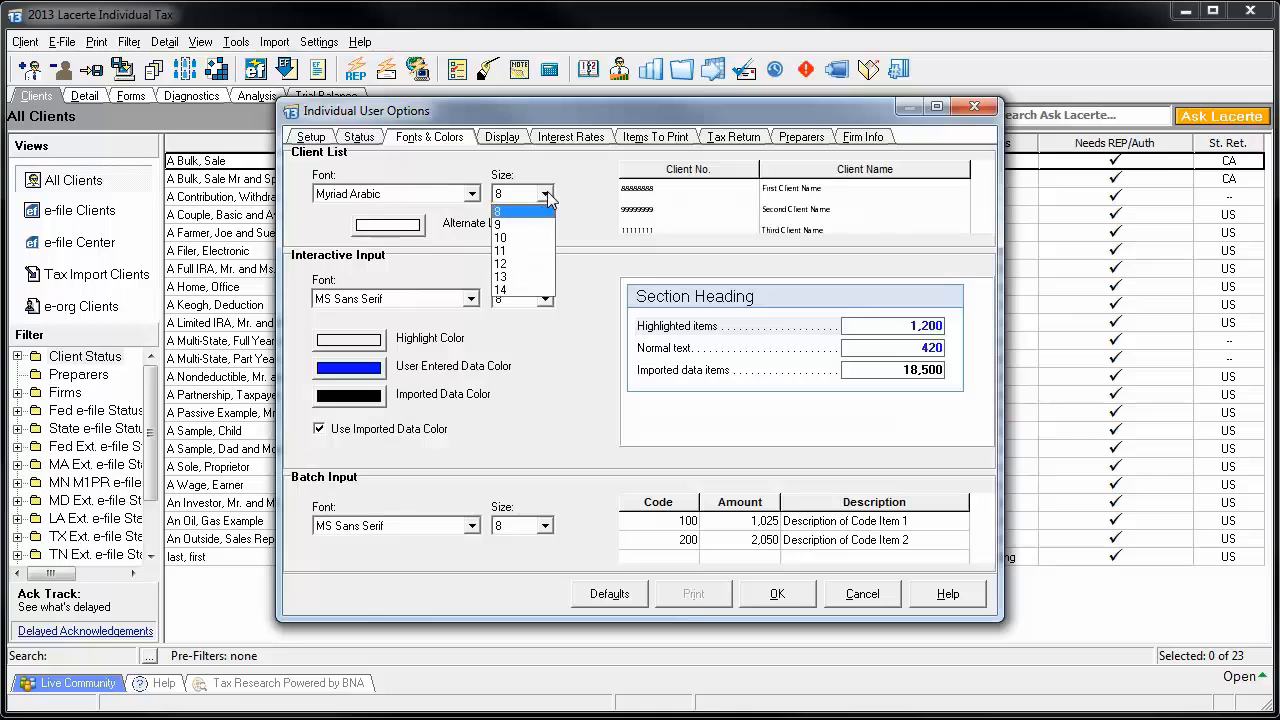
click(517, 291)
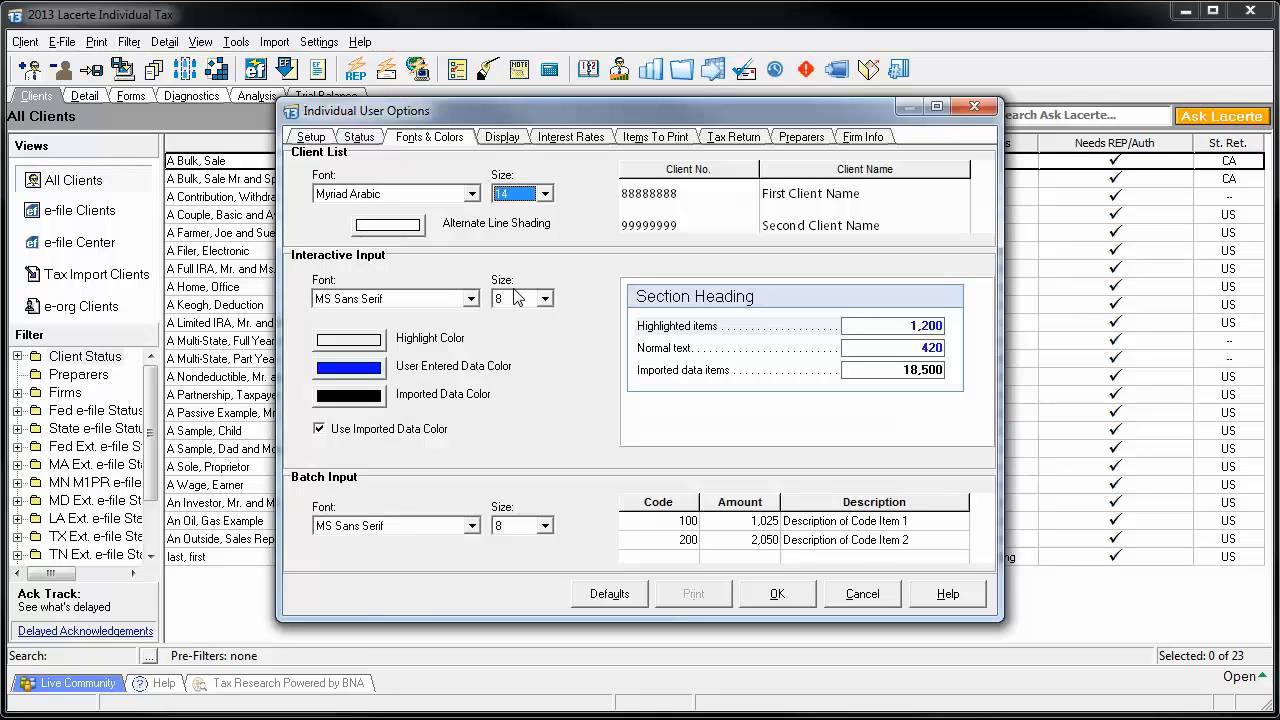
click(776, 595)
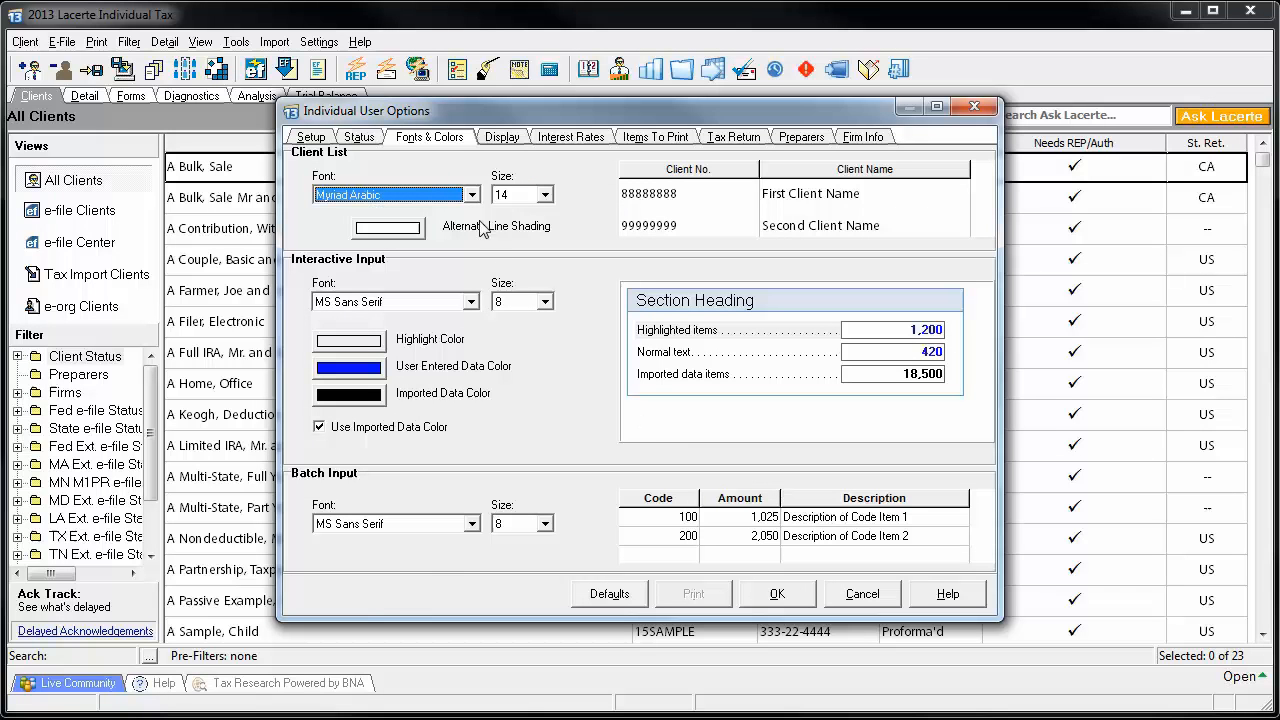
Step: Switch the Client List font to Nueva Std and apply it to the client list
click(472, 196)
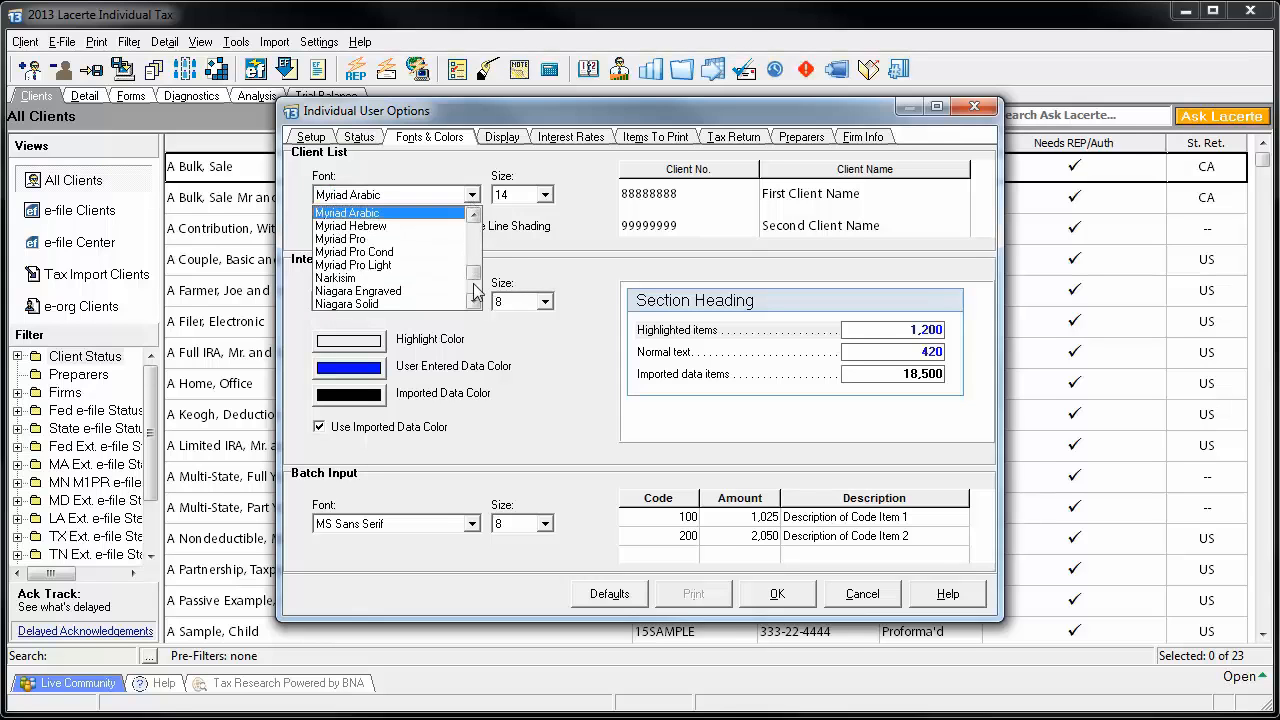
click(474, 287)
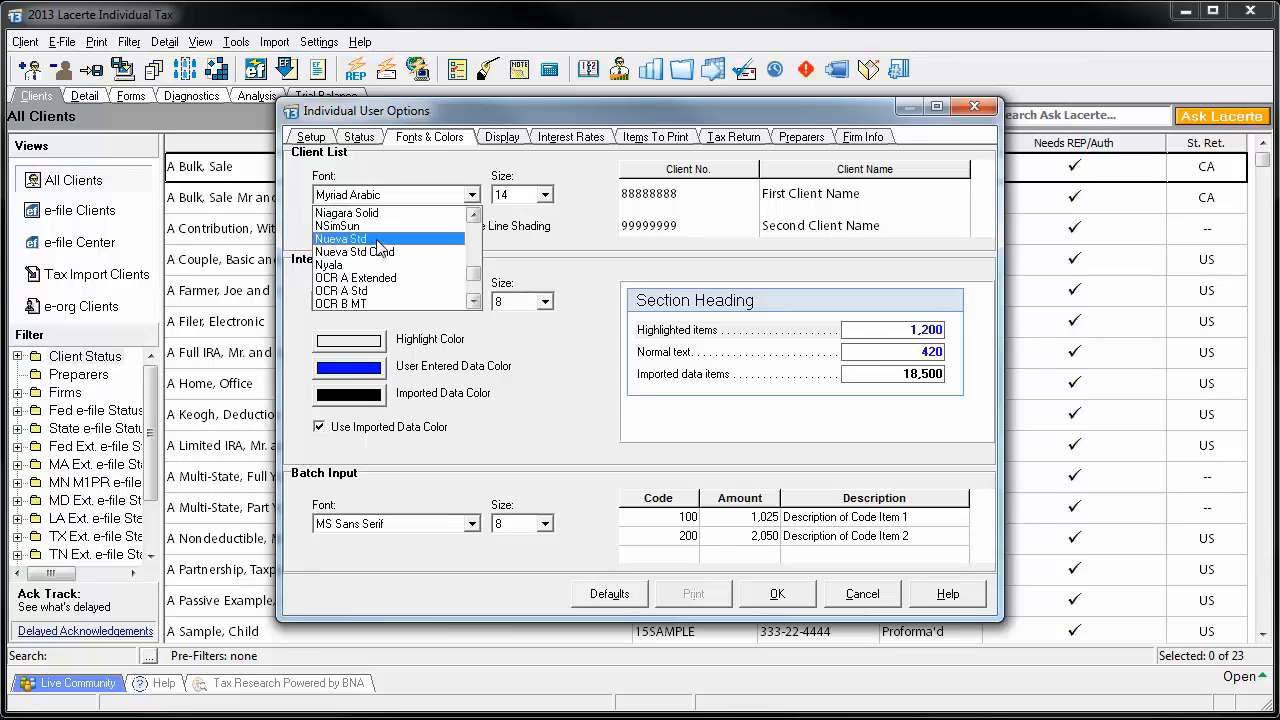
click(378, 242)
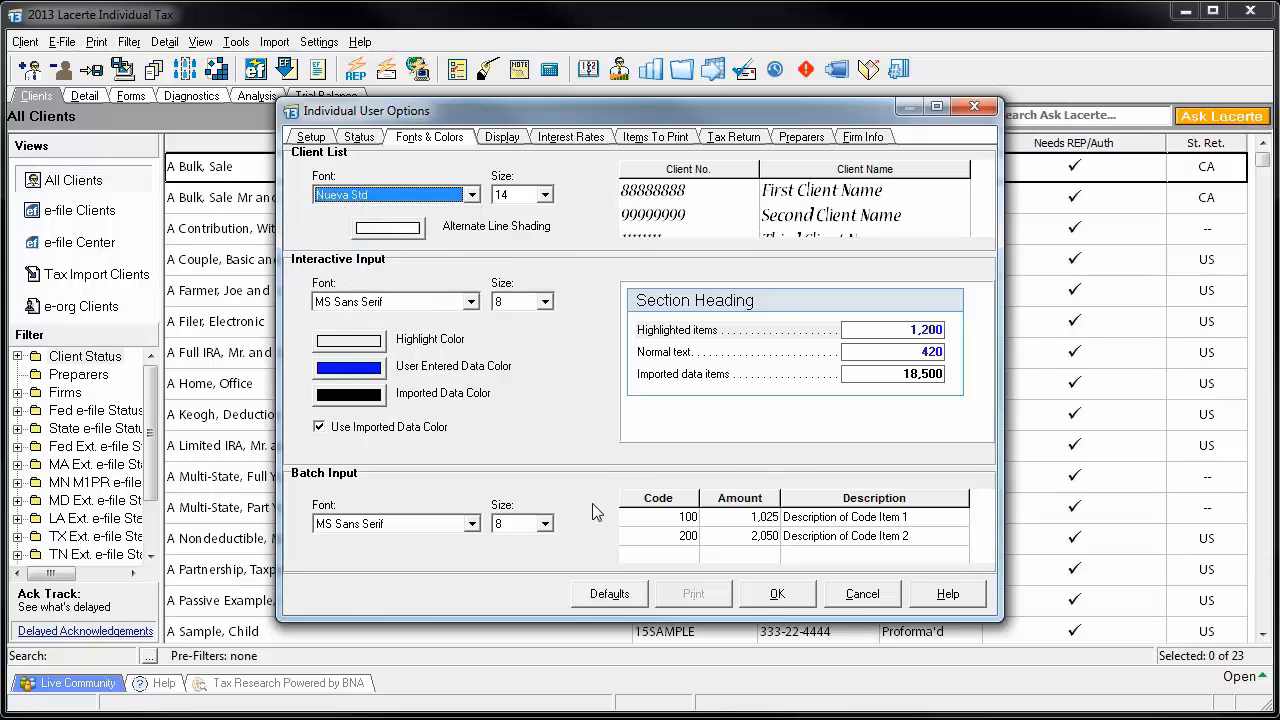
click(777, 594)
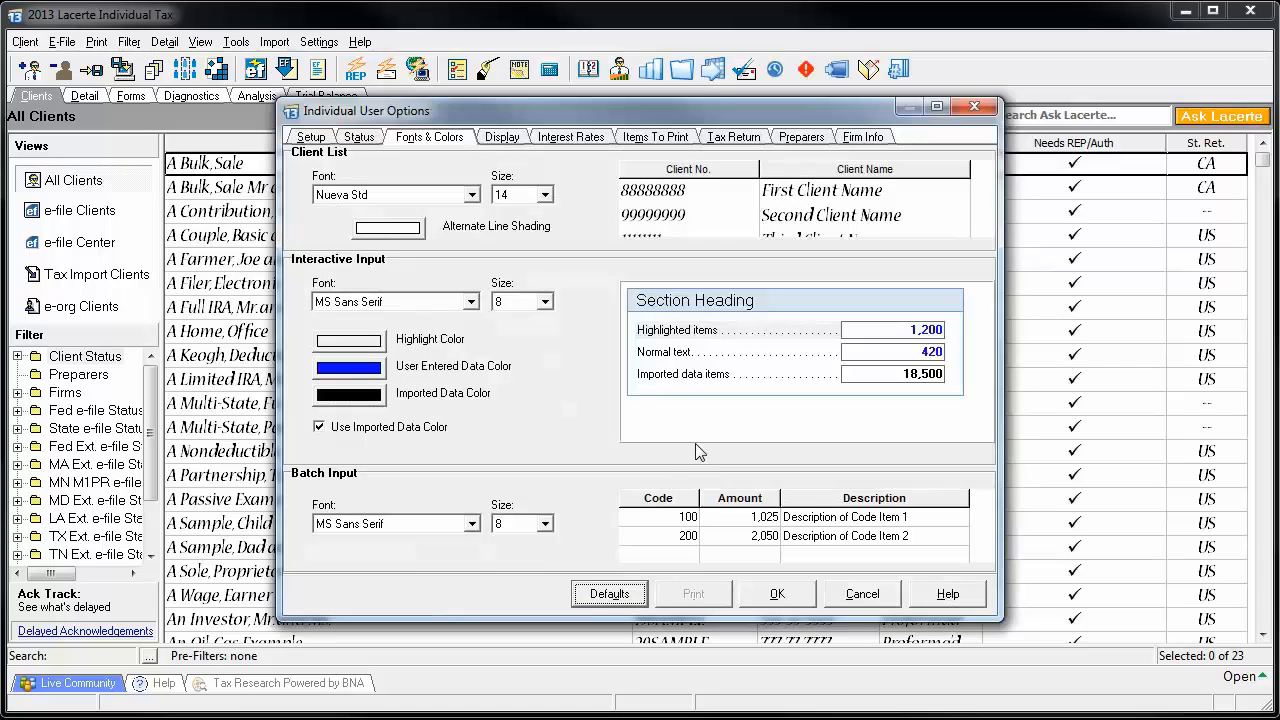
Step: Reset the Fonts & Colors settings to their defaults and save the options
click(622, 594)
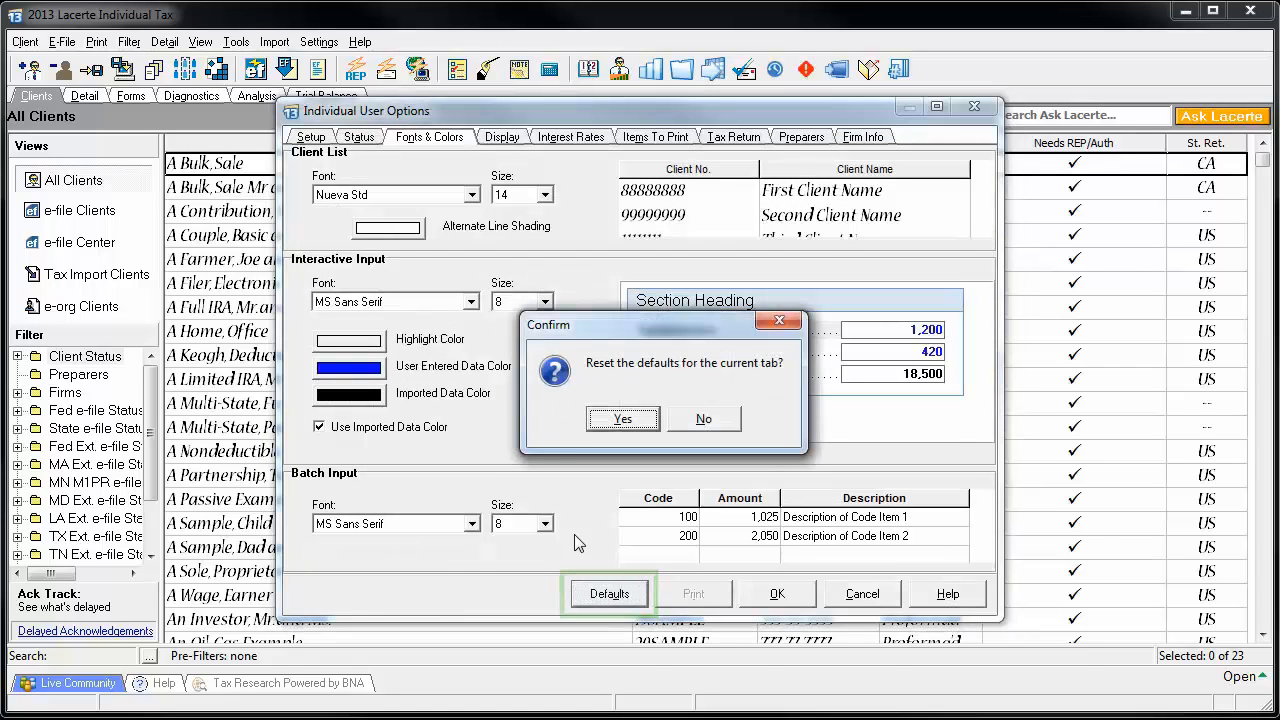
click(624, 420)
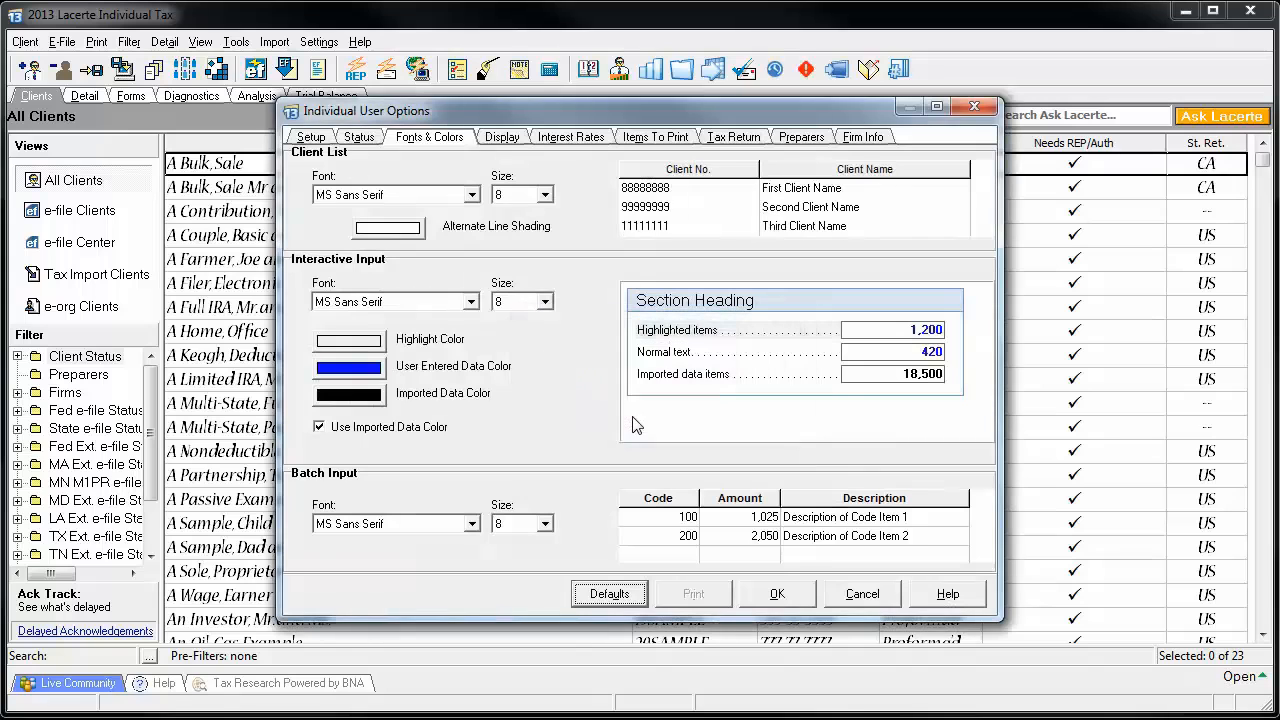
click(776, 596)
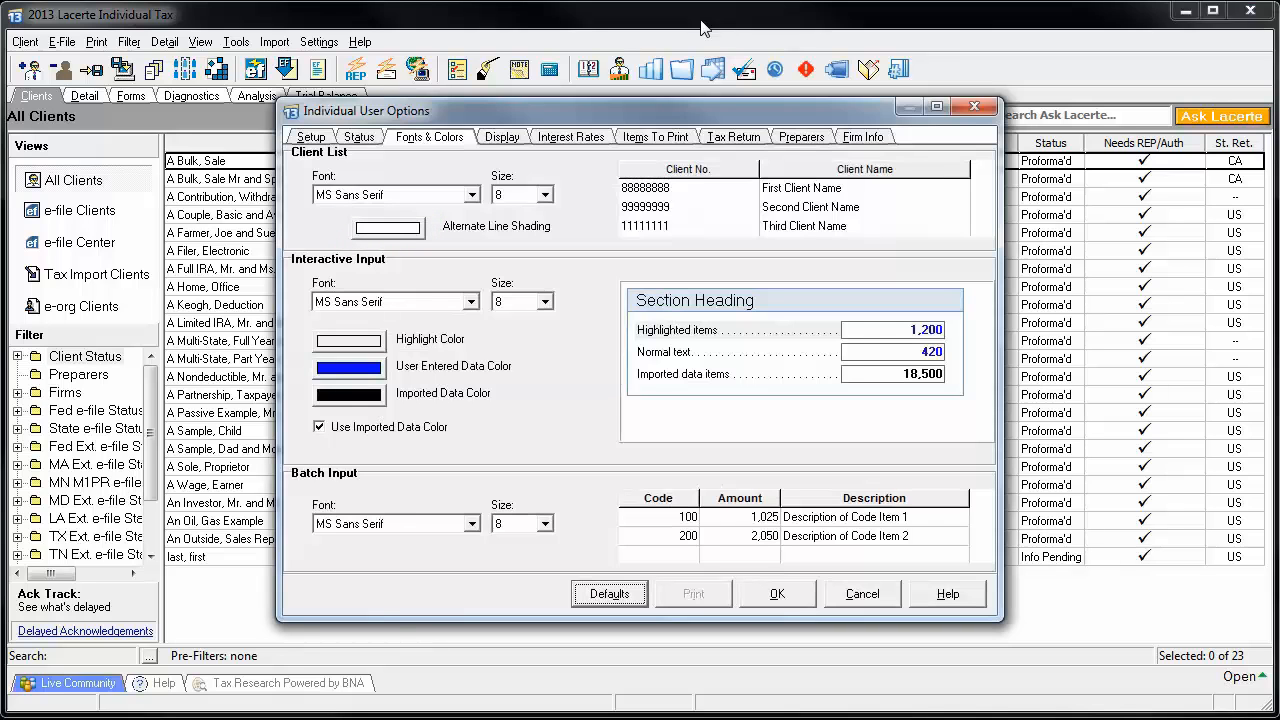
Step: Set the Client List's Alternate Line Shading to light yellow and save the options
click(389, 229)
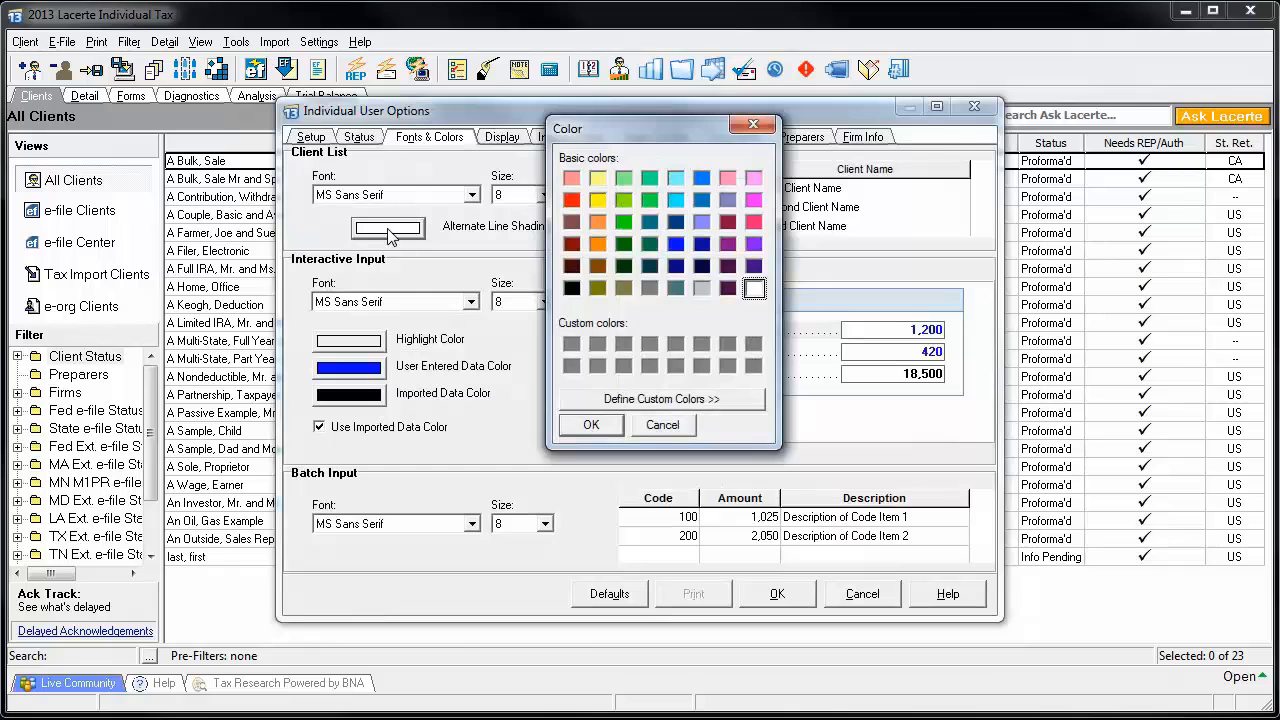
click(599, 179)
click(591, 425)
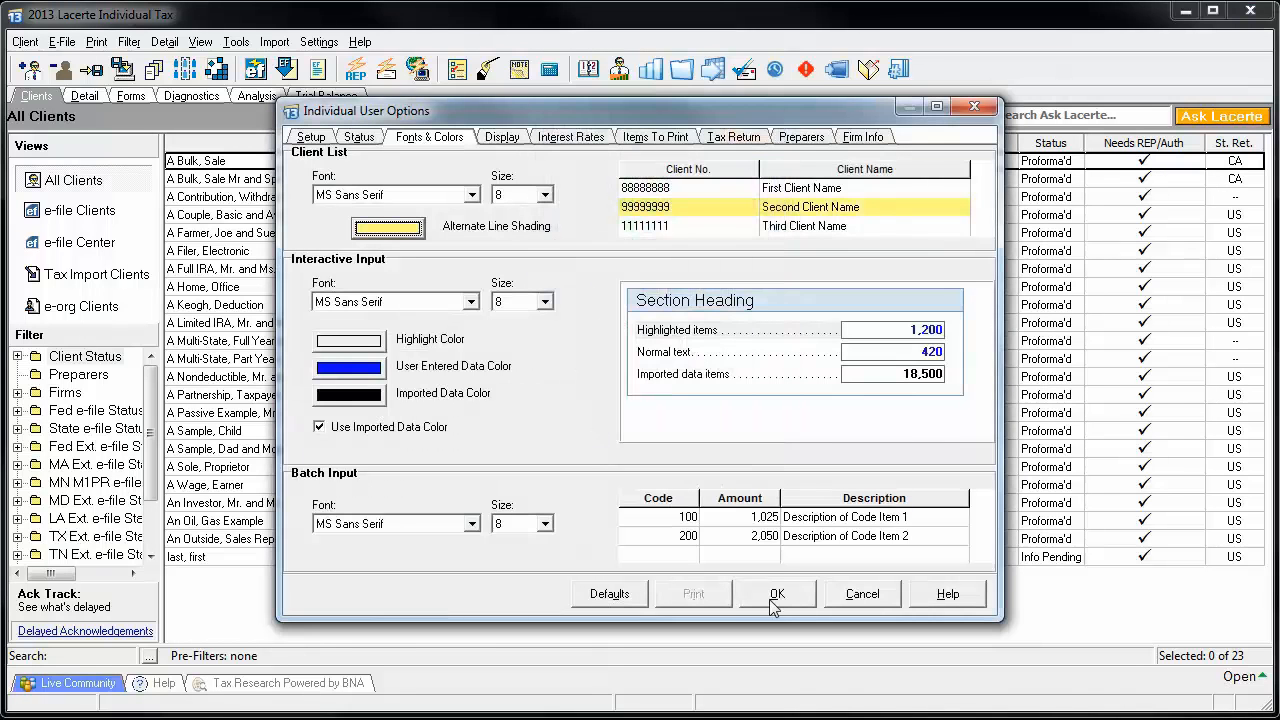
click(771, 603)
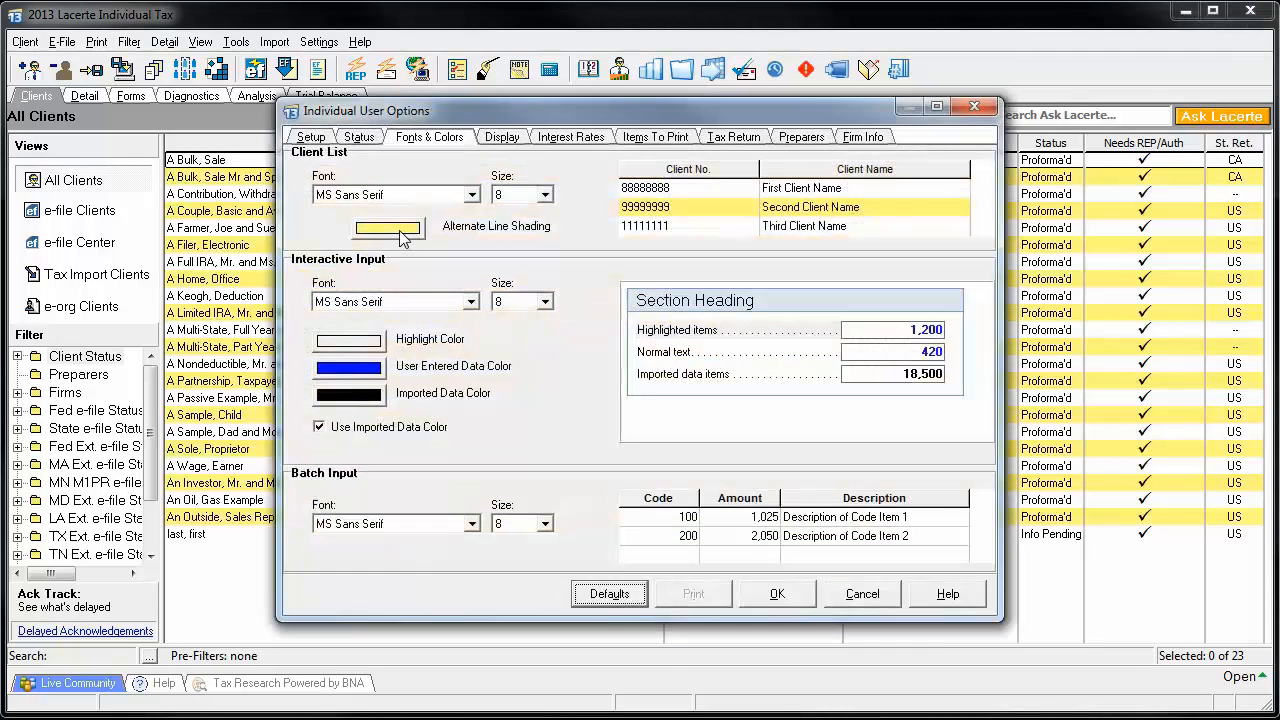
Step: Change the client list's Alternate Line Shading to bright blue and apply it
click(400, 229)
click(676, 244)
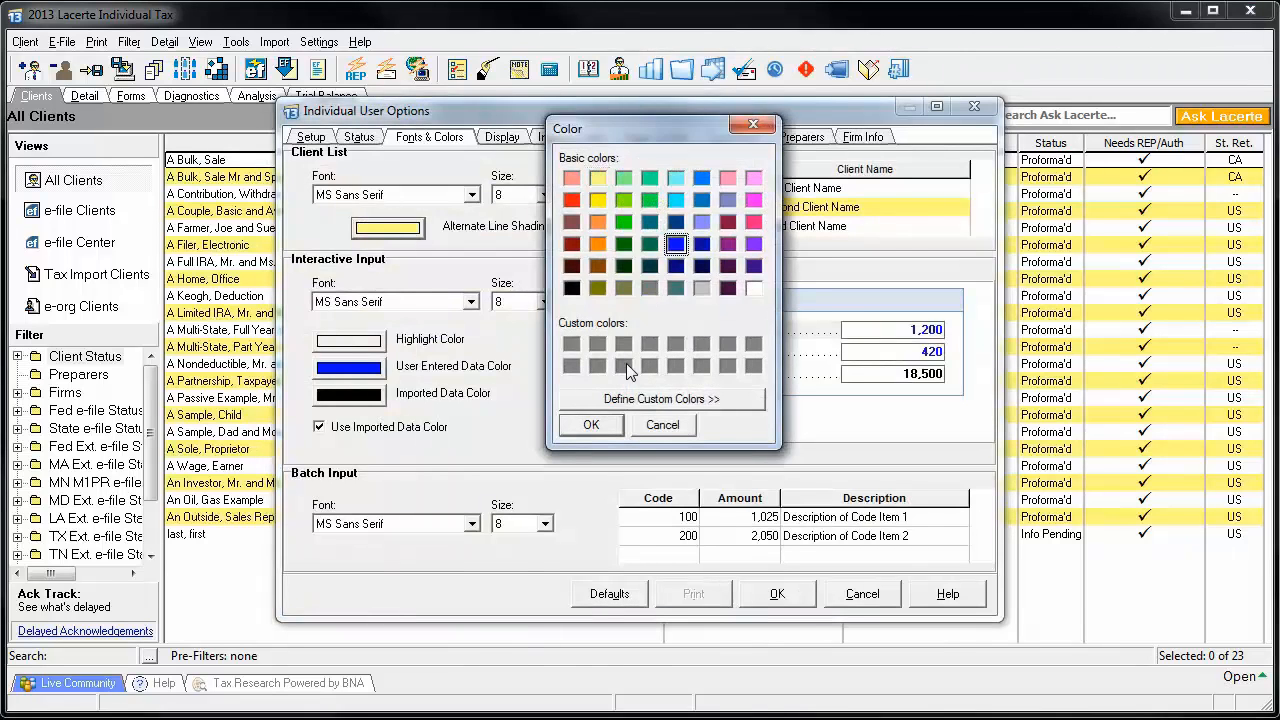
click(591, 424)
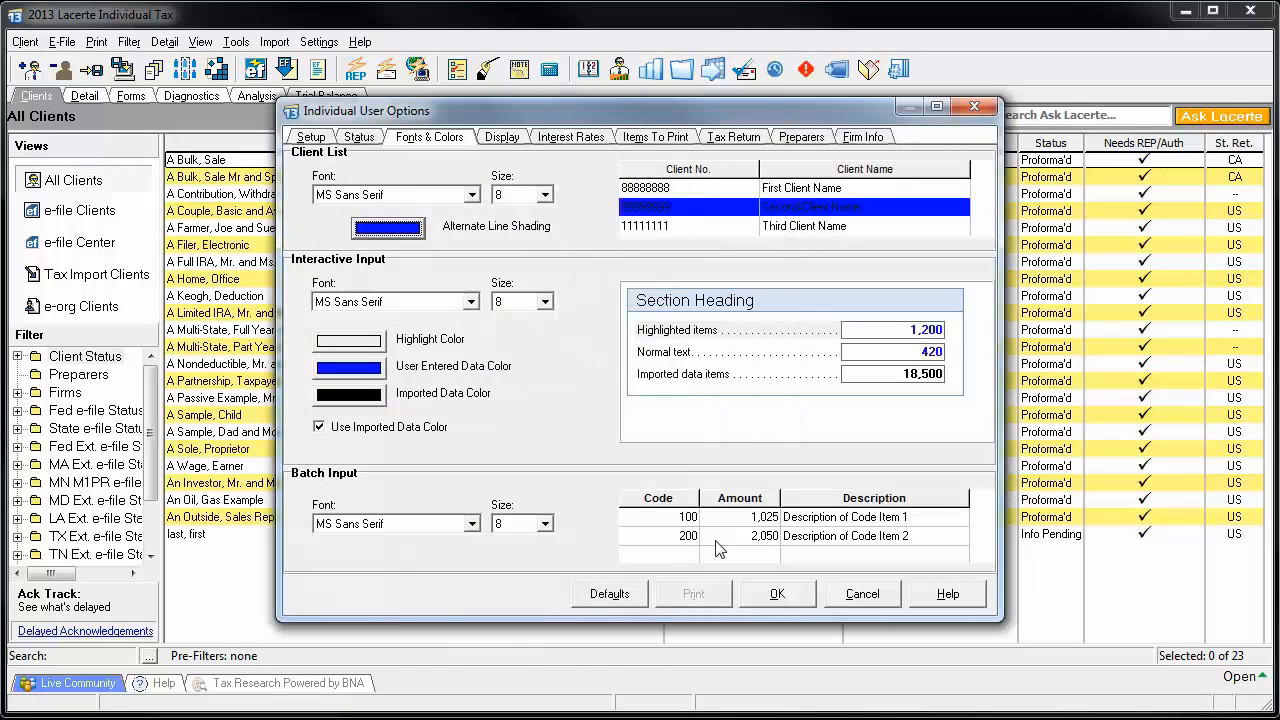
click(779, 595)
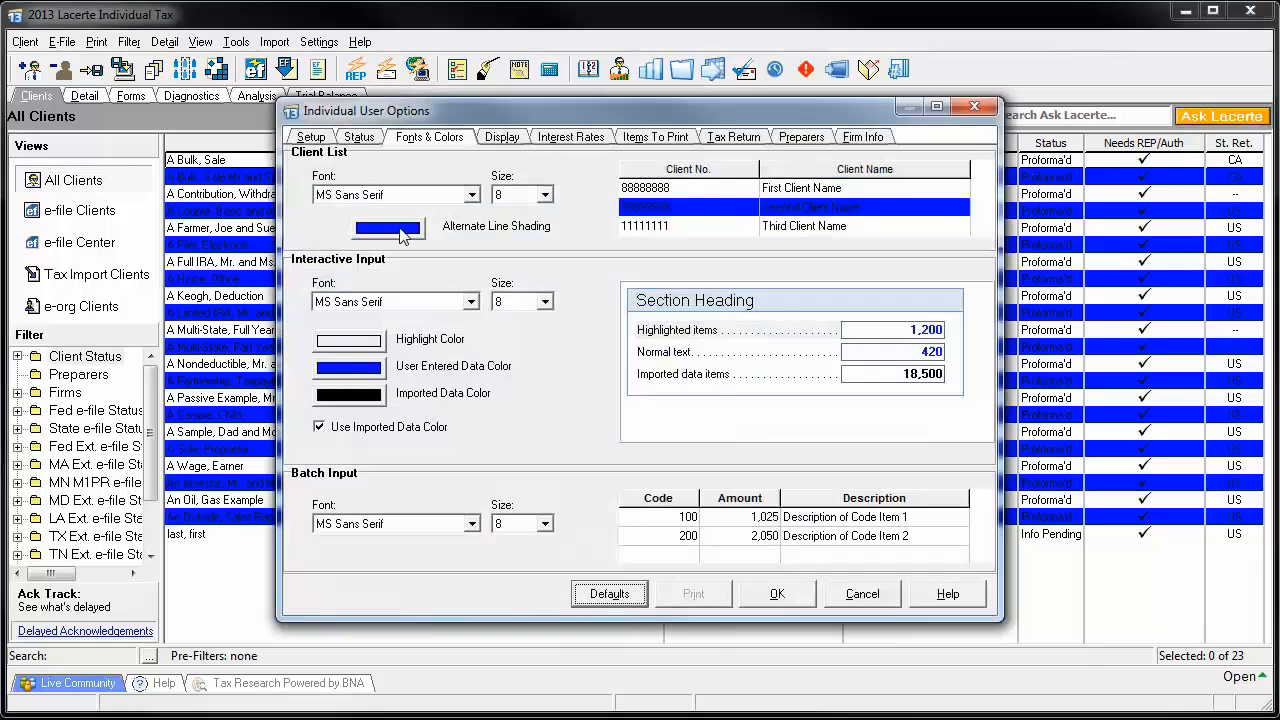
Step: Change the blue Alternate Line Shading back to light yellow and save the options
click(401, 230)
click(598, 178)
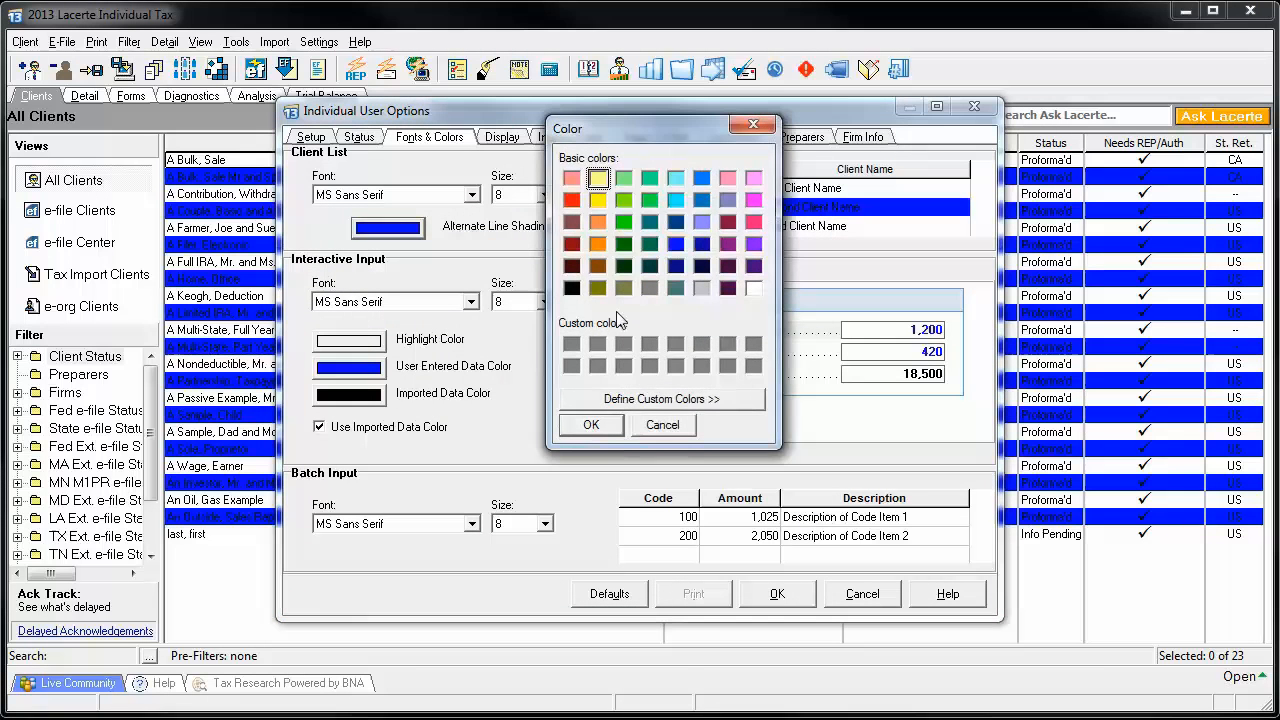
click(592, 421)
click(777, 594)
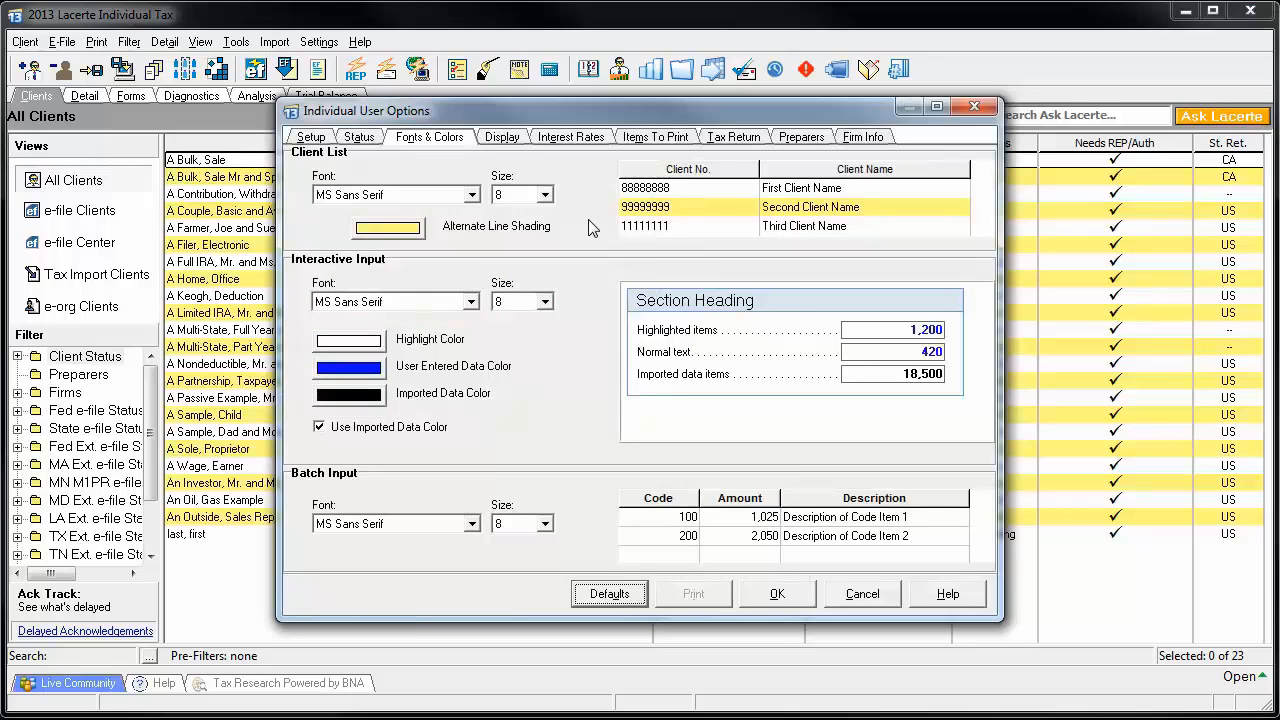
Step: Set the Interactive Input Highlight Color to light yellow and save the options
click(365, 345)
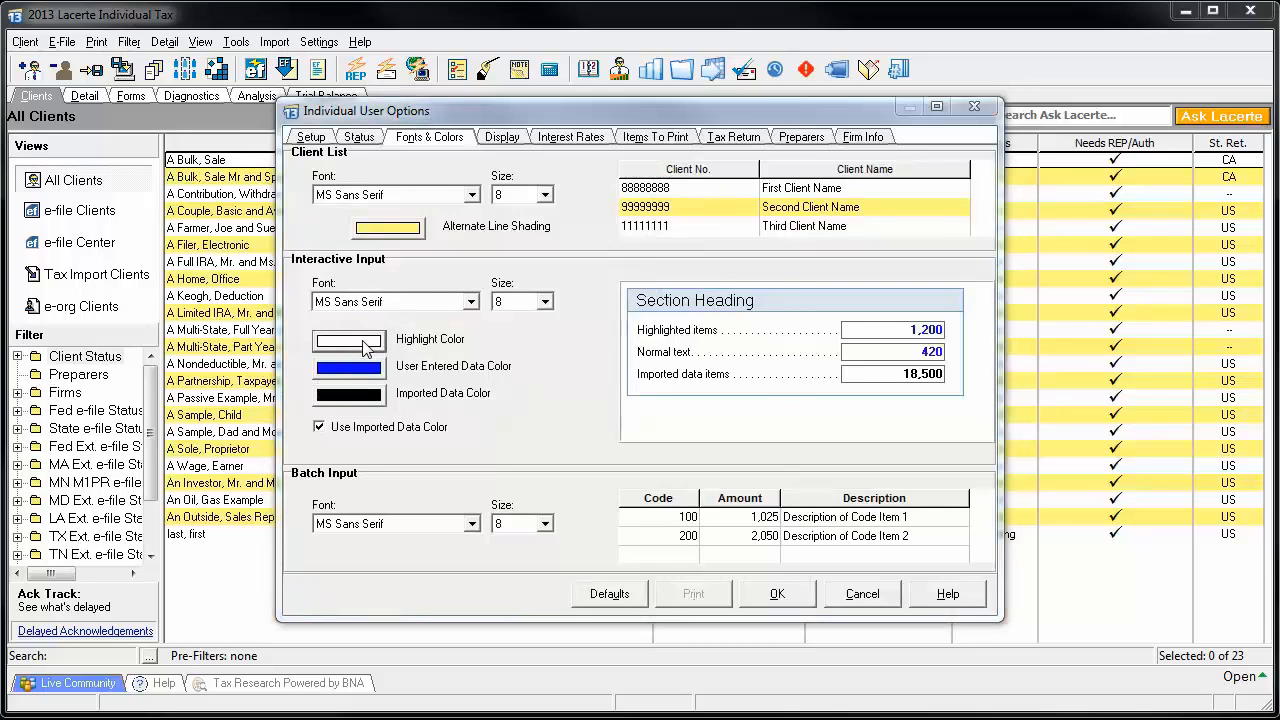
click(597, 180)
click(591, 424)
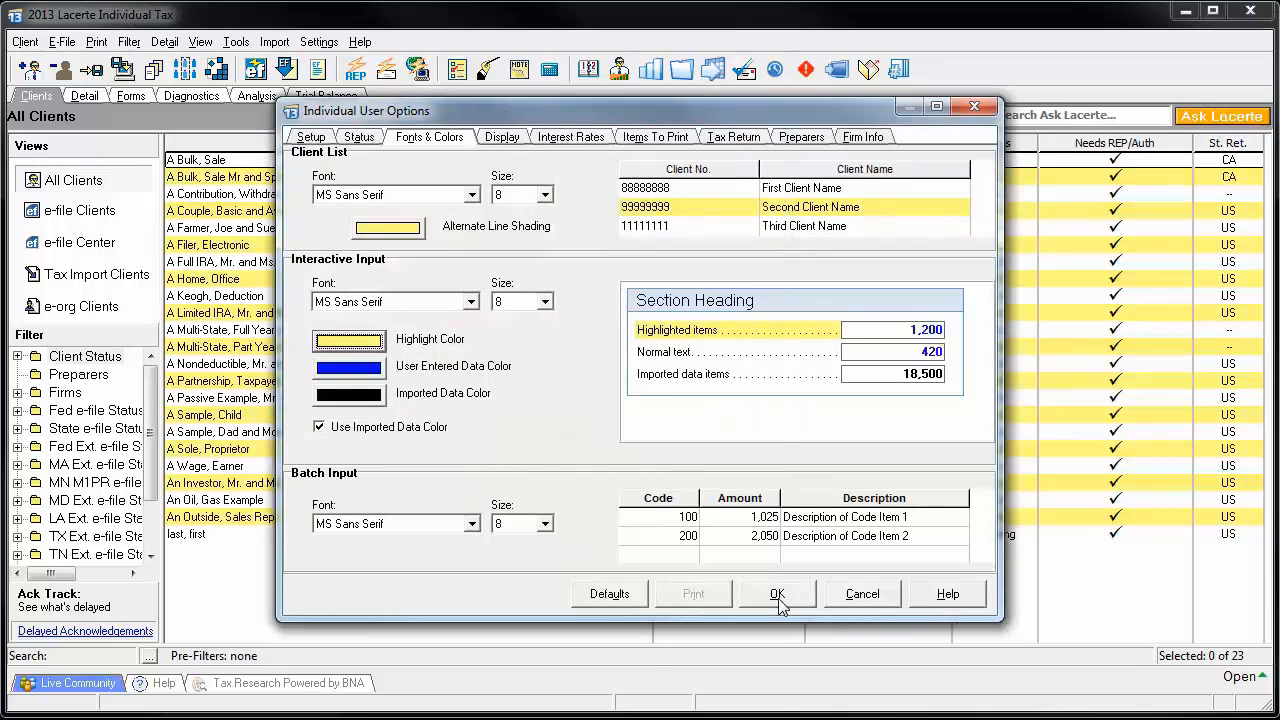
click(777, 594)
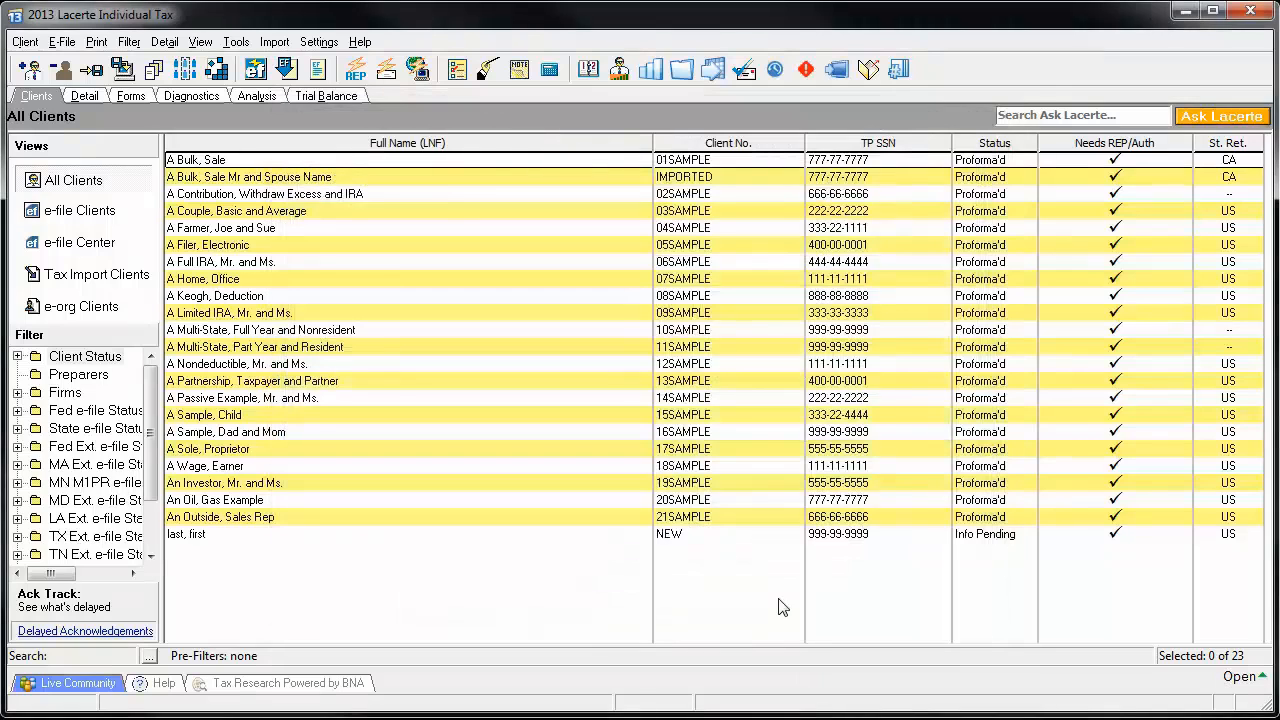
Step: Open the first client's return and select several Taxpayer Information fields to examine how the active field is highlighted
double_click(308, 163)
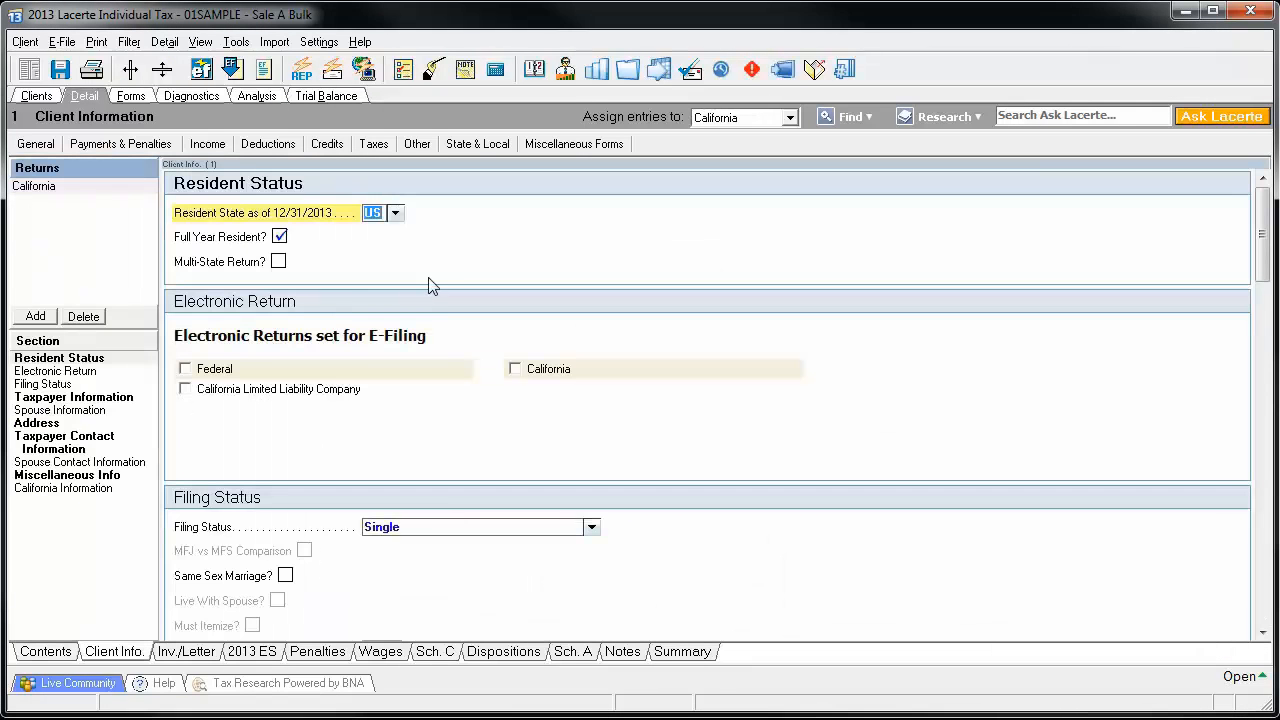
scroll(480, 280, down, 1)
scroll(487, 278, down, 4)
click(458, 280)
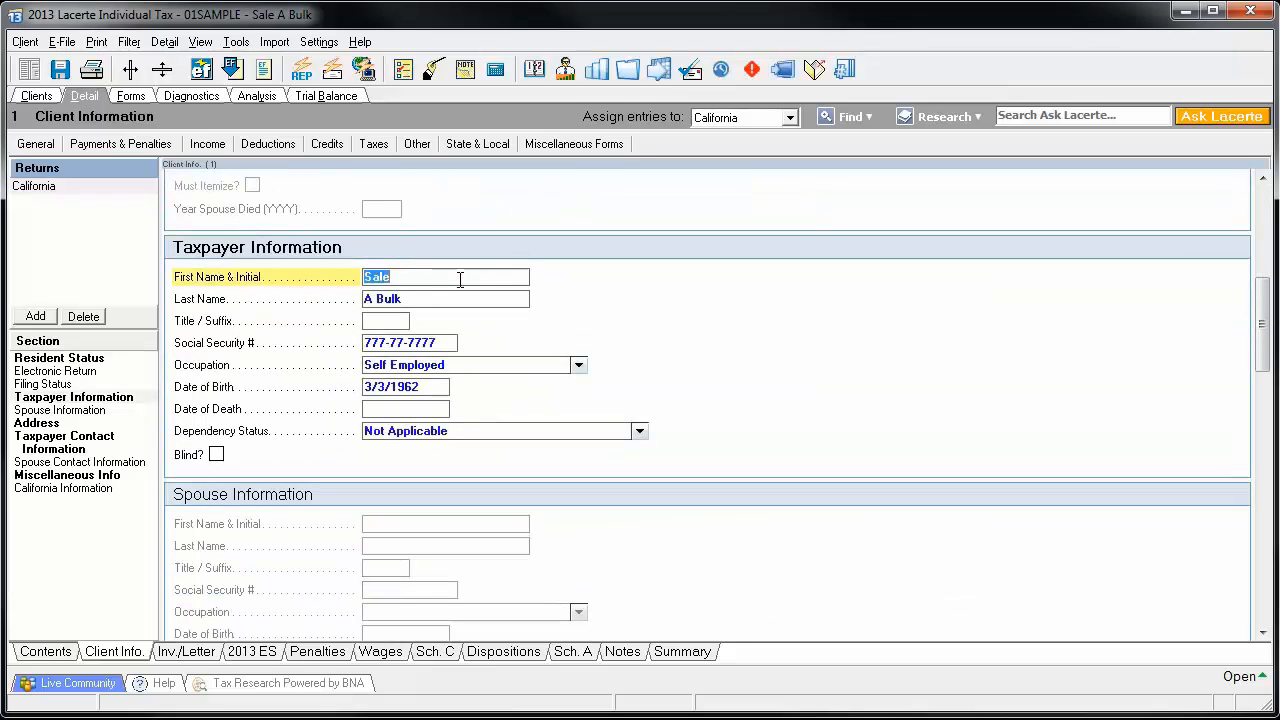
click(395, 322)
click(450, 345)
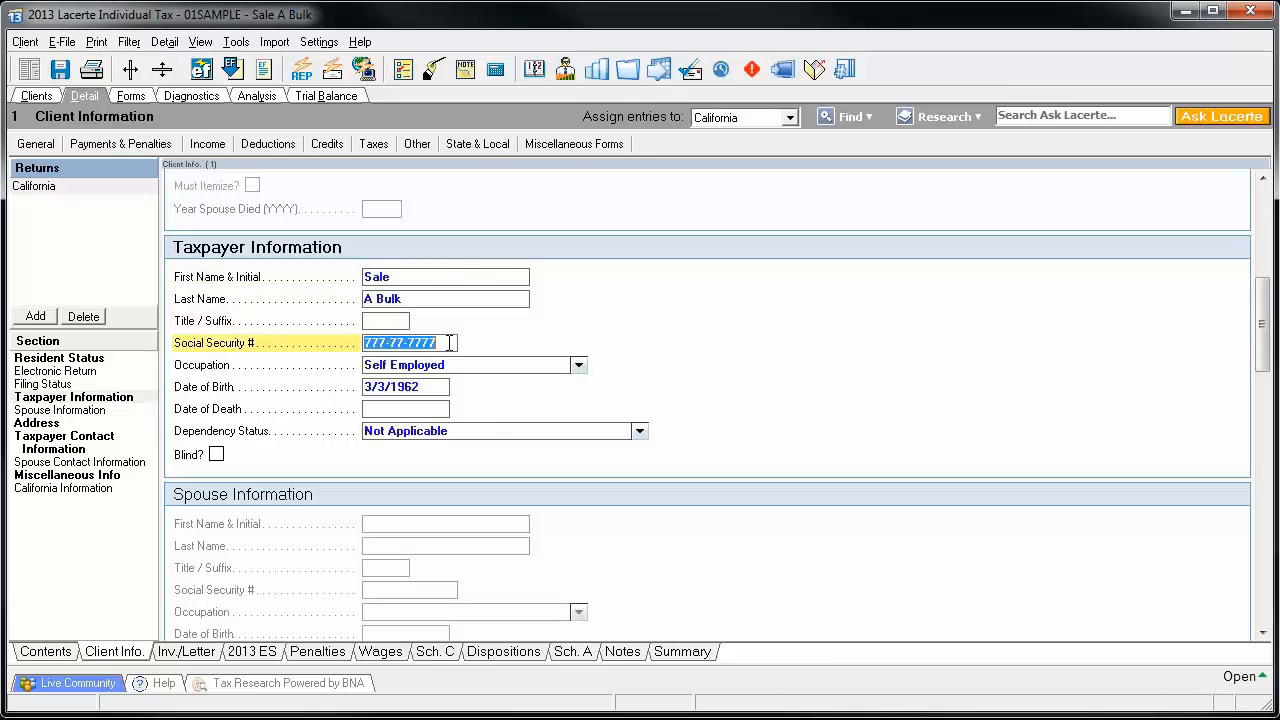
click(432, 392)
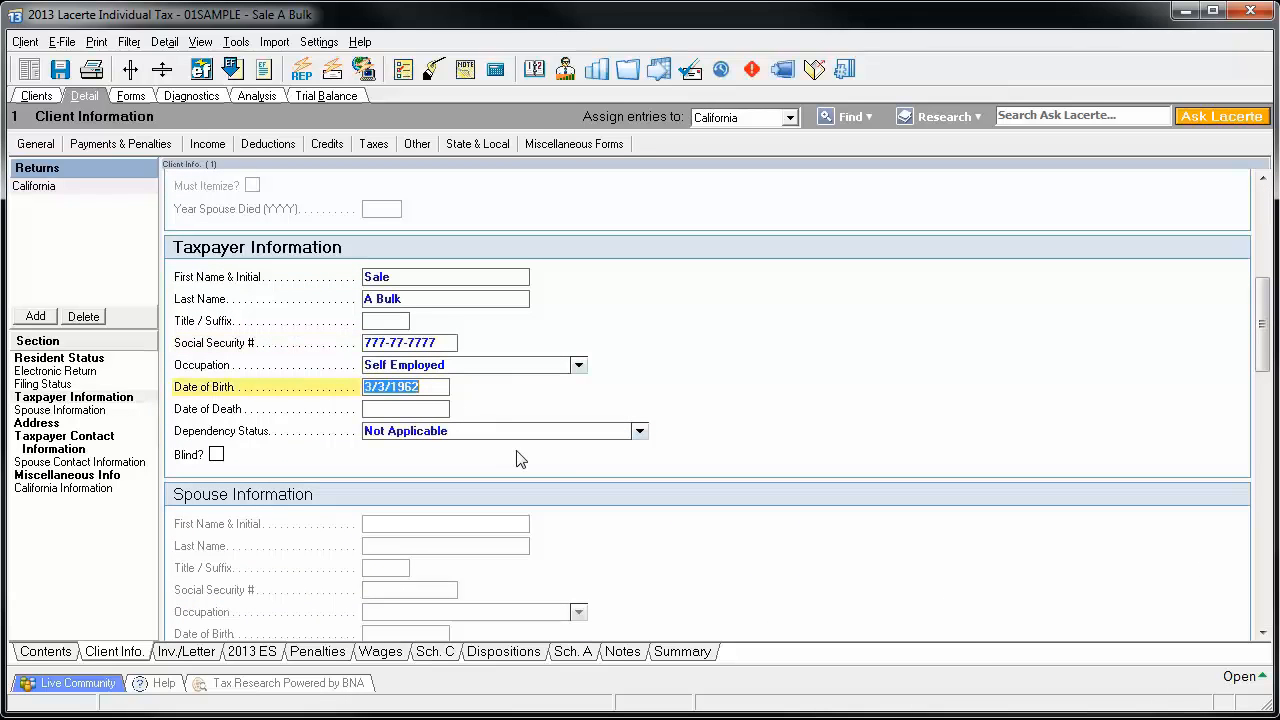
click(428, 410)
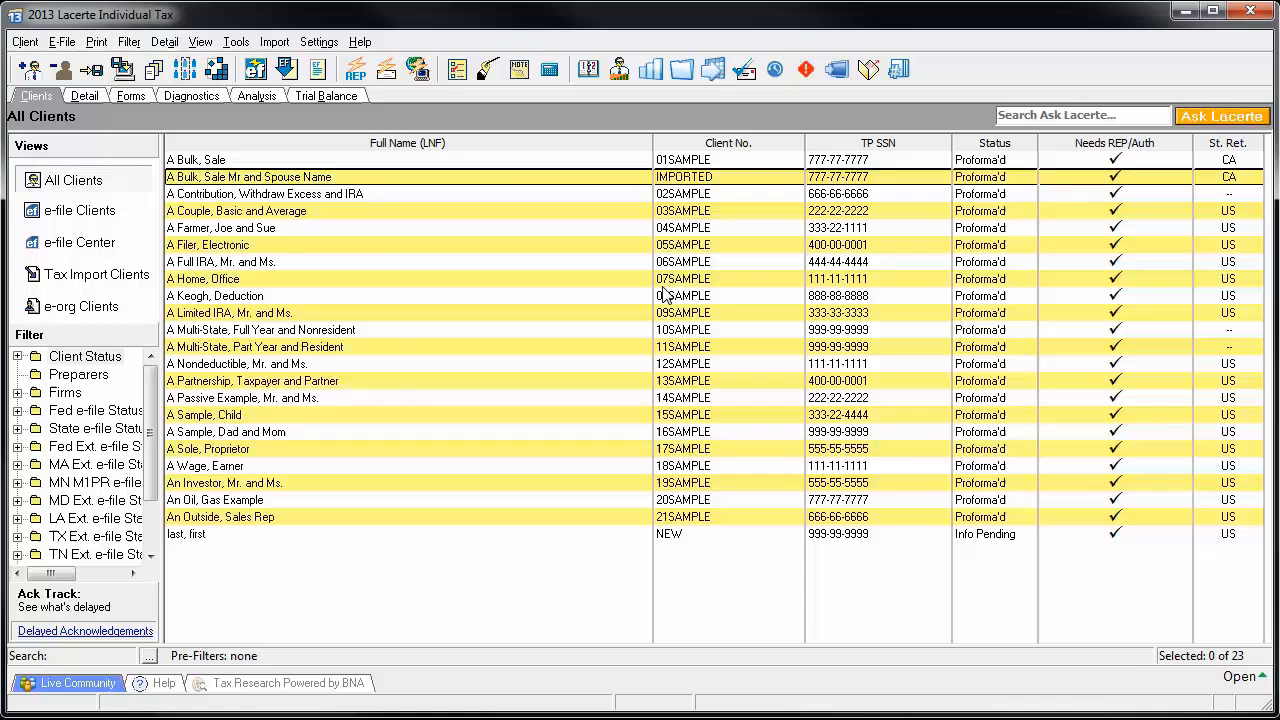
Step: Set the Imported Data Color for Interactive Input to red and save the user options
key(F10)
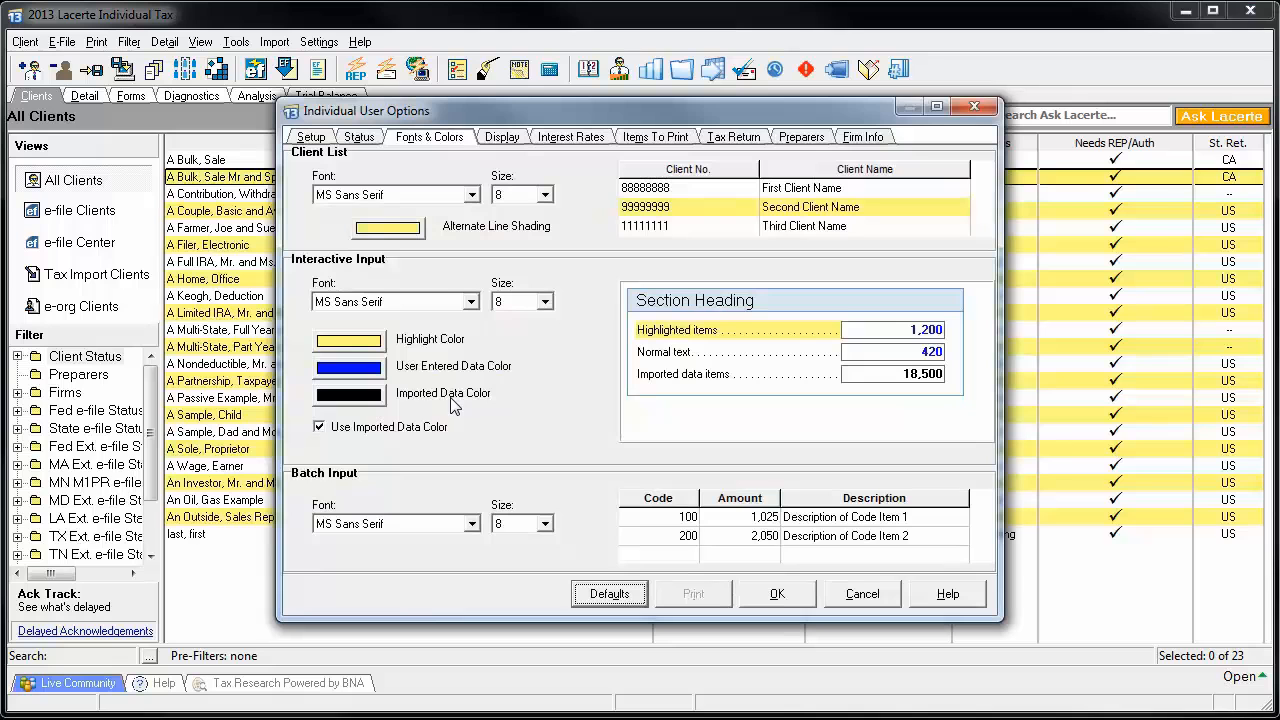
click(359, 398)
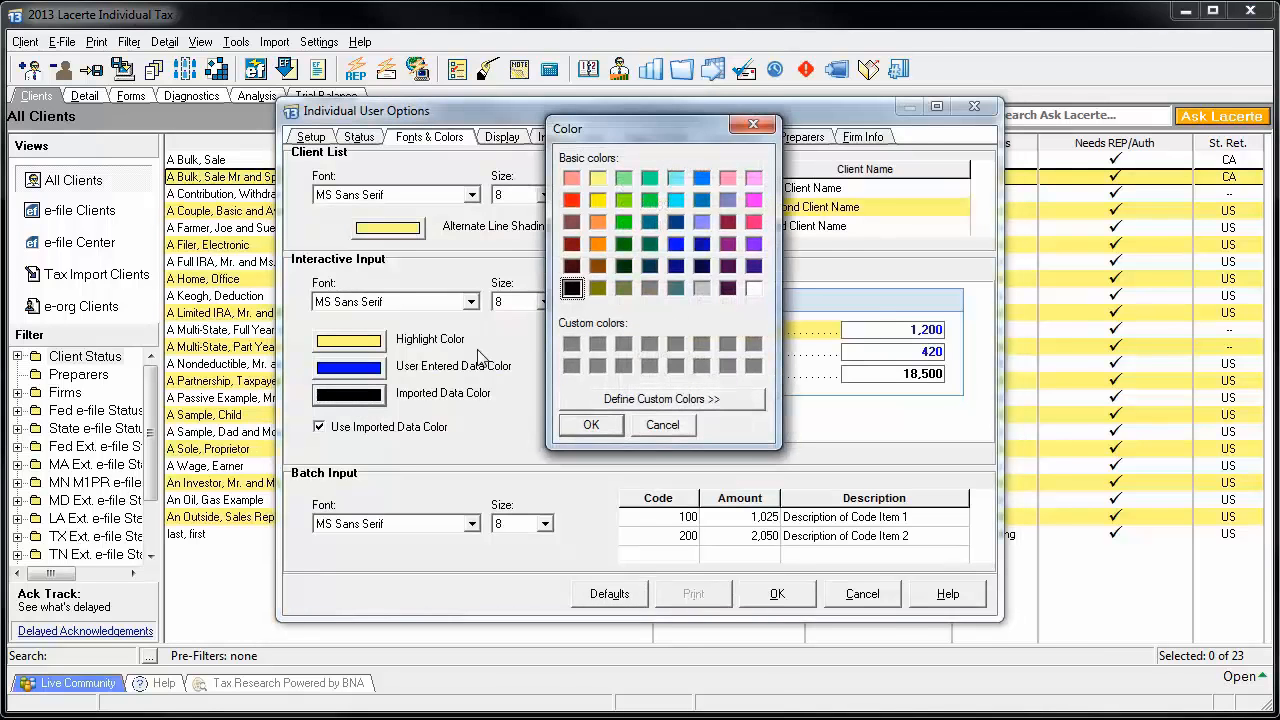
click(572, 202)
click(591, 424)
click(778, 598)
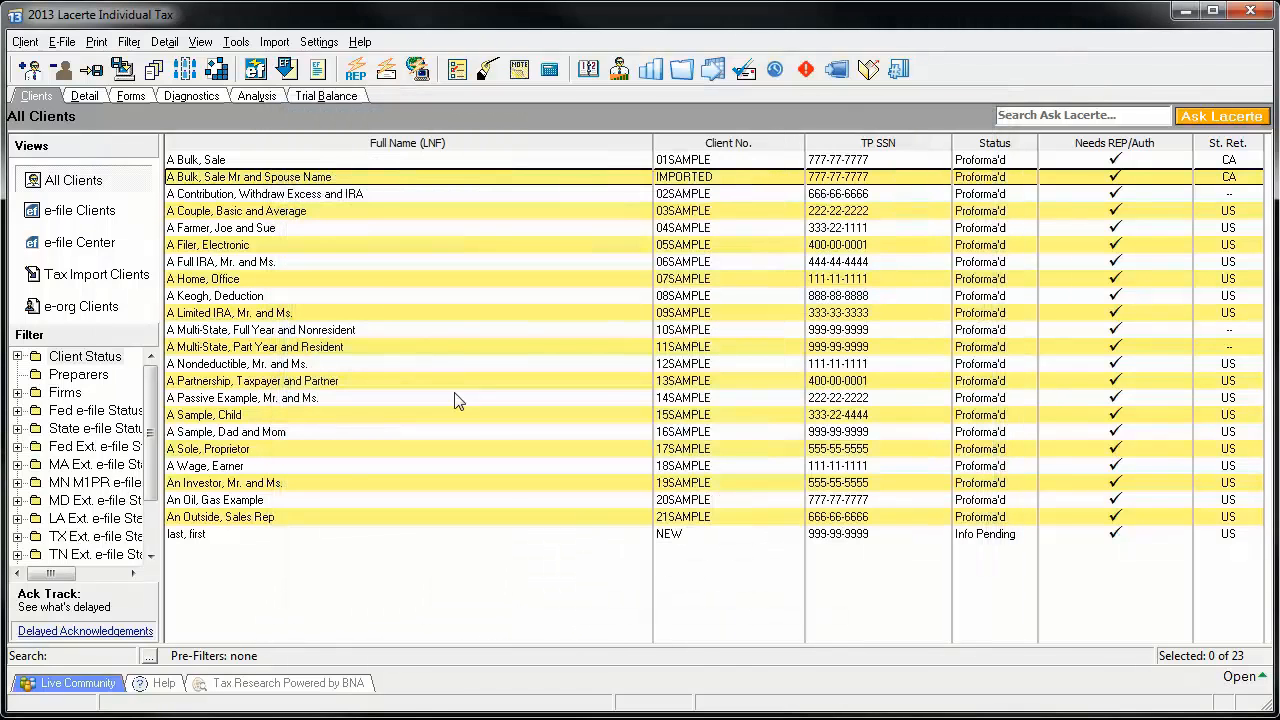
Step: Open the imported client's return and examine the data colors in Client Information and the 2013 ES section
double_click(374, 184)
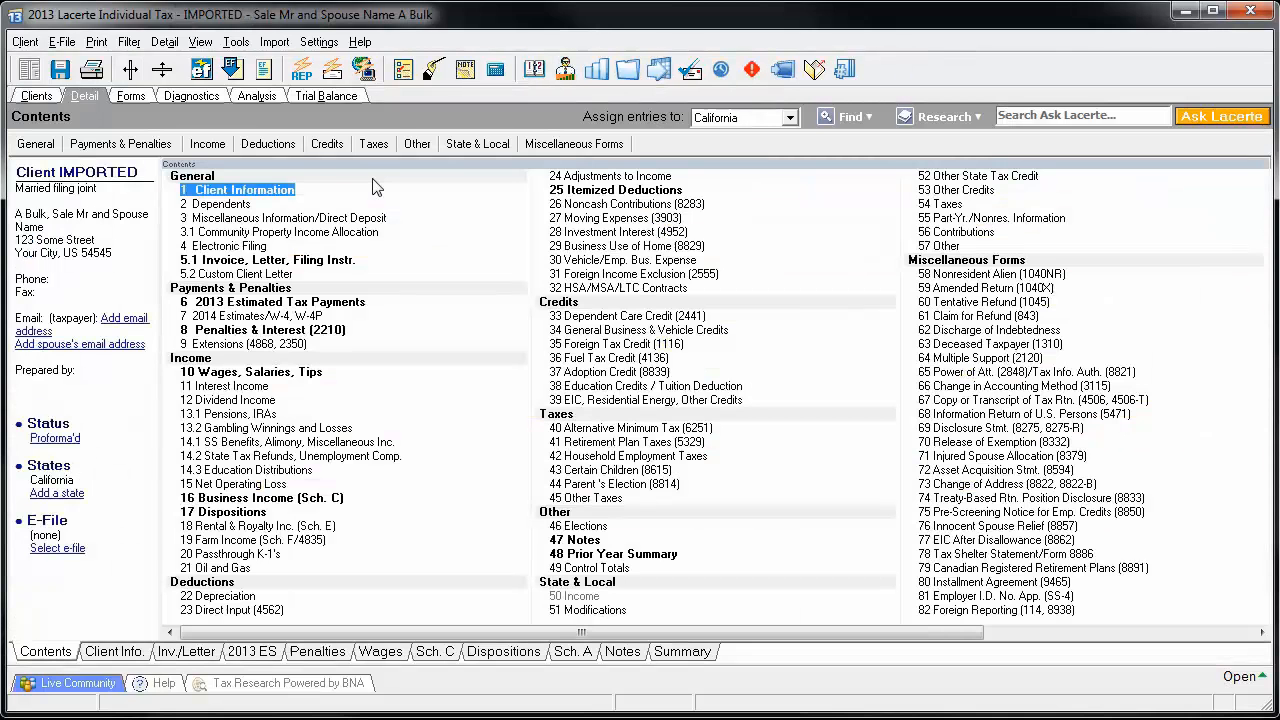
click(265, 192)
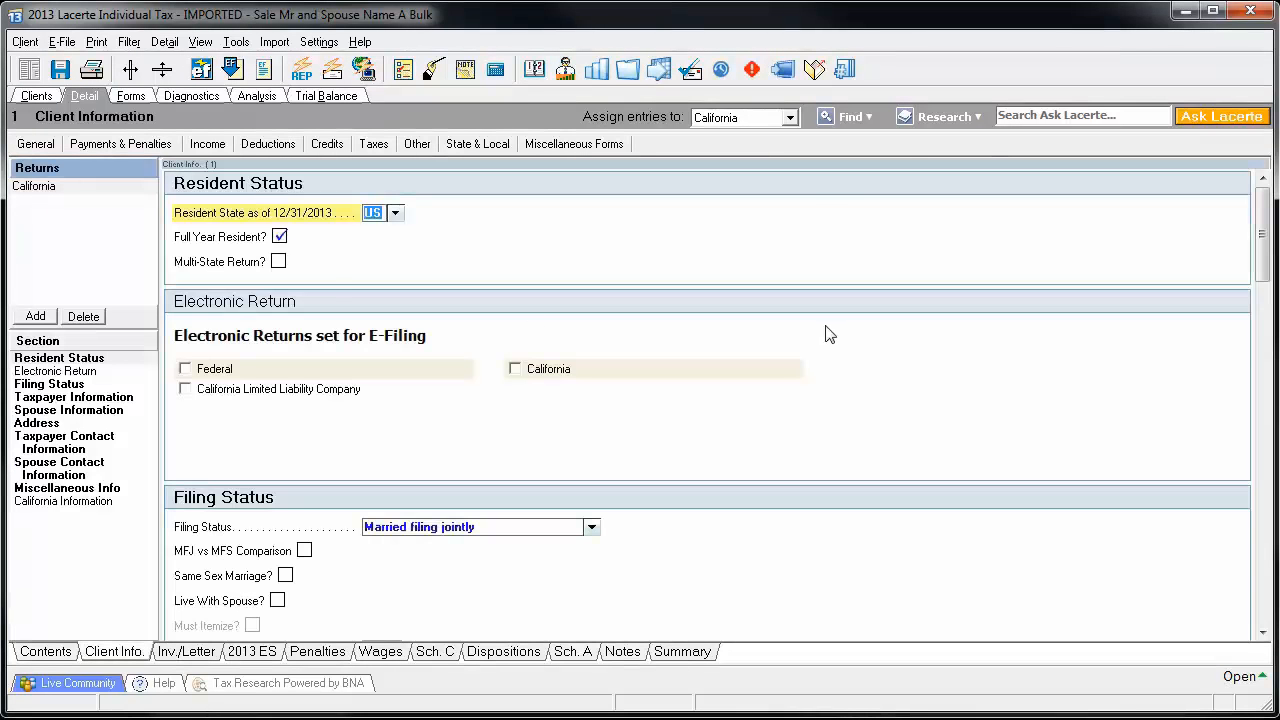
scroll(825, 337, down, 9)
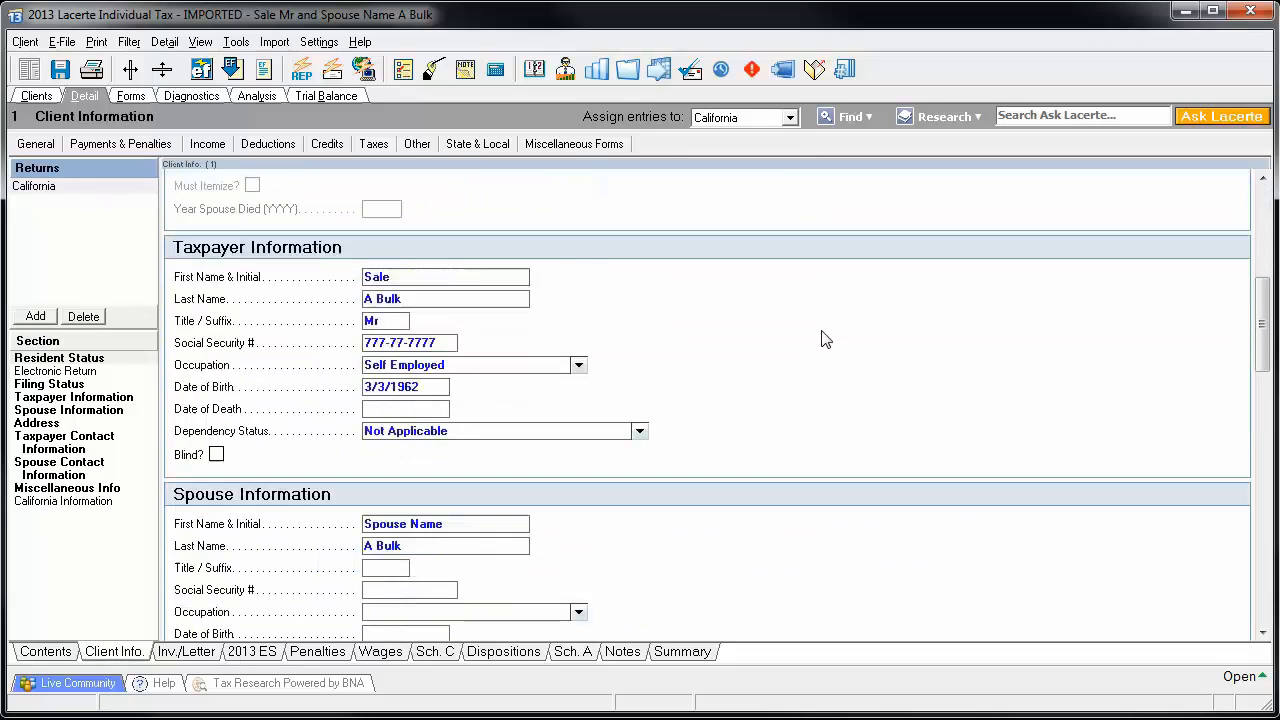
scroll(825, 337, down, 2)
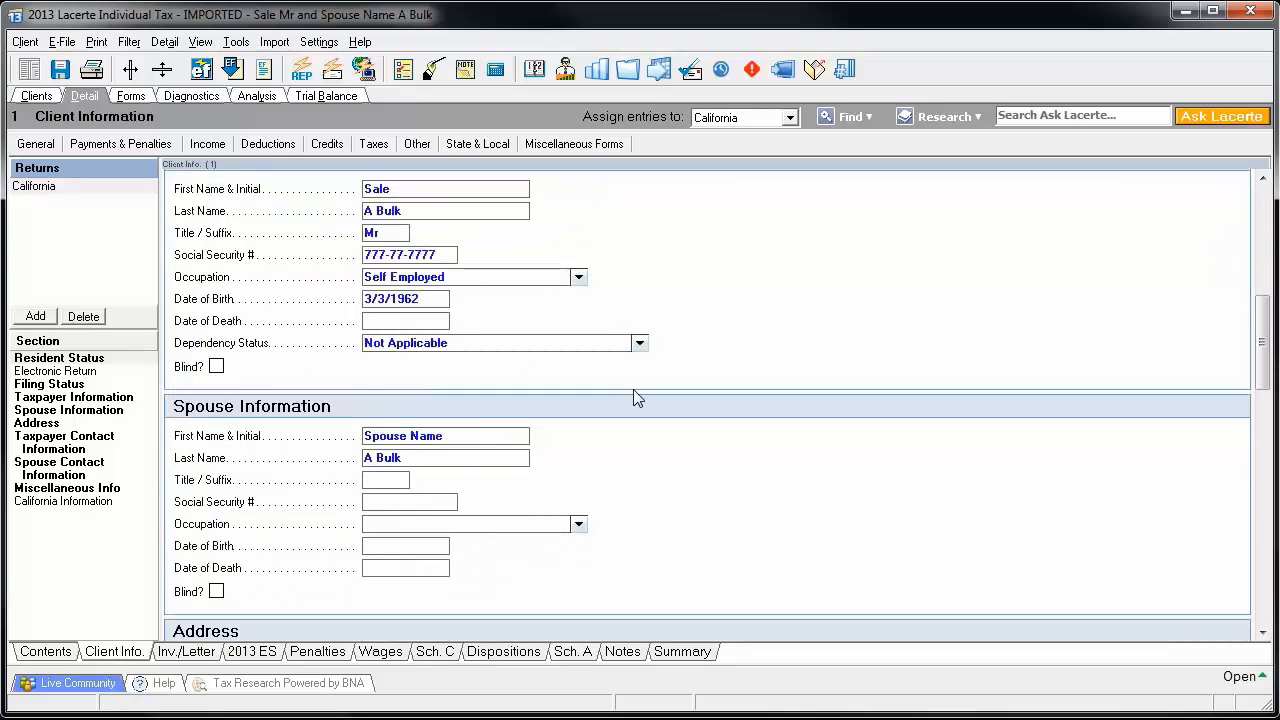
click(254, 652)
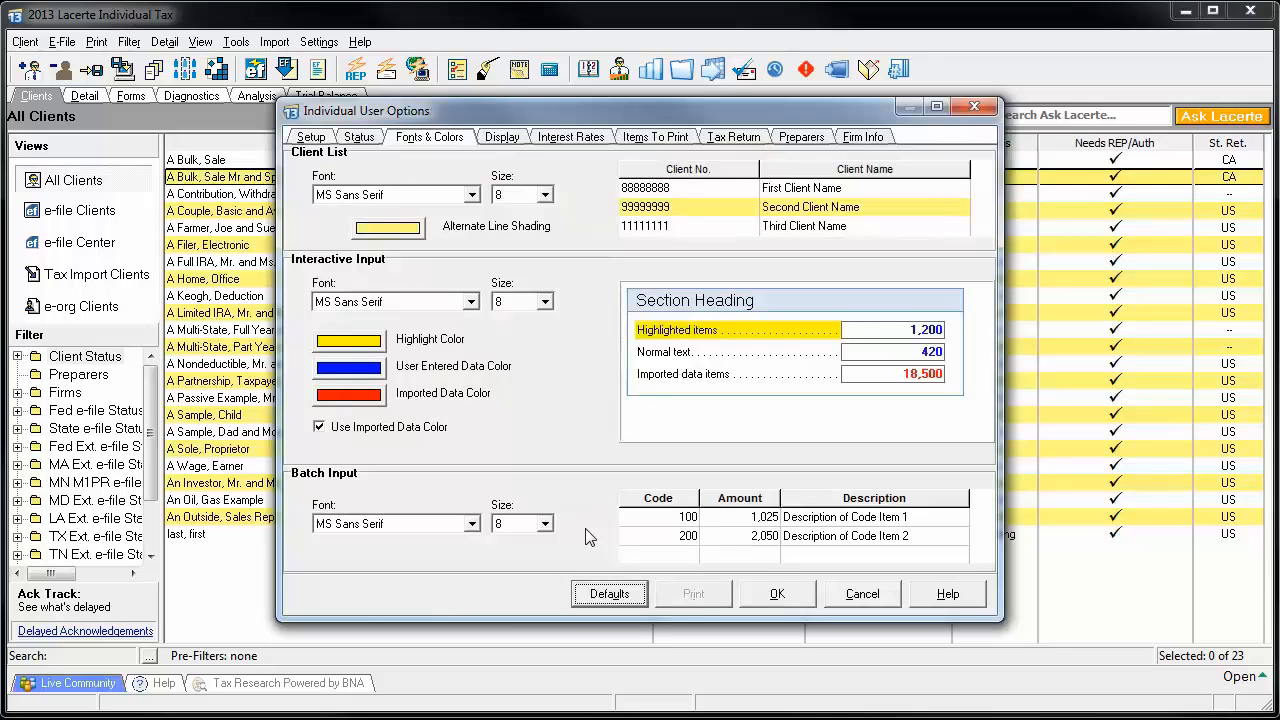
Step: Reset the Fonts & Colors options to their defaults and save the user options
click(612, 596)
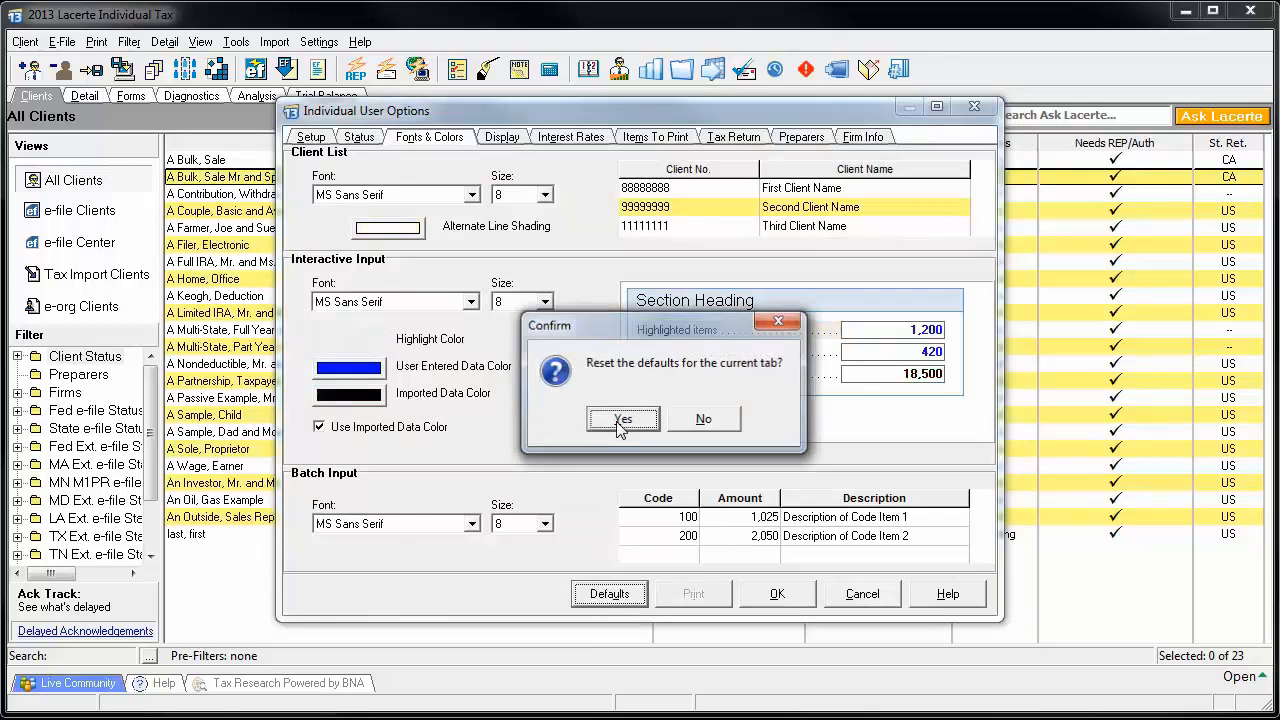
click(621, 420)
click(794, 594)
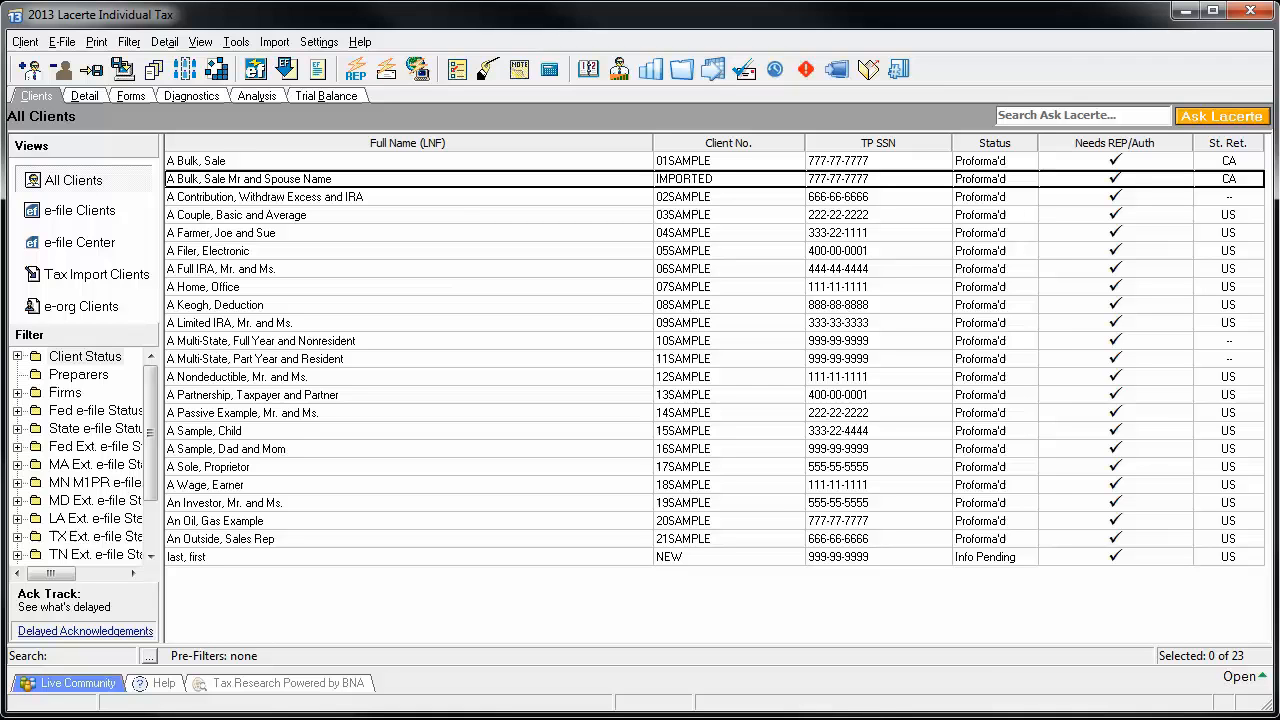
Step: Examine the available Display items for the All Clients view by expanding all categories, and collapse them again
key(Up)
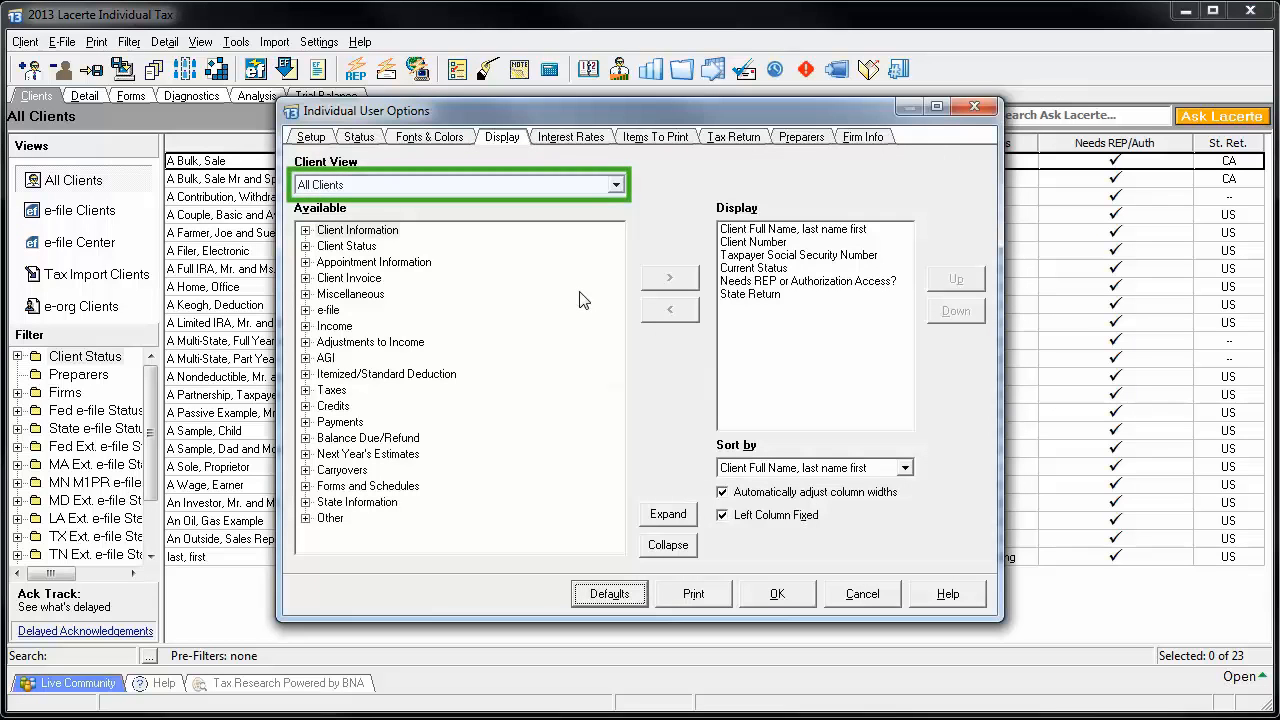
click(617, 185)
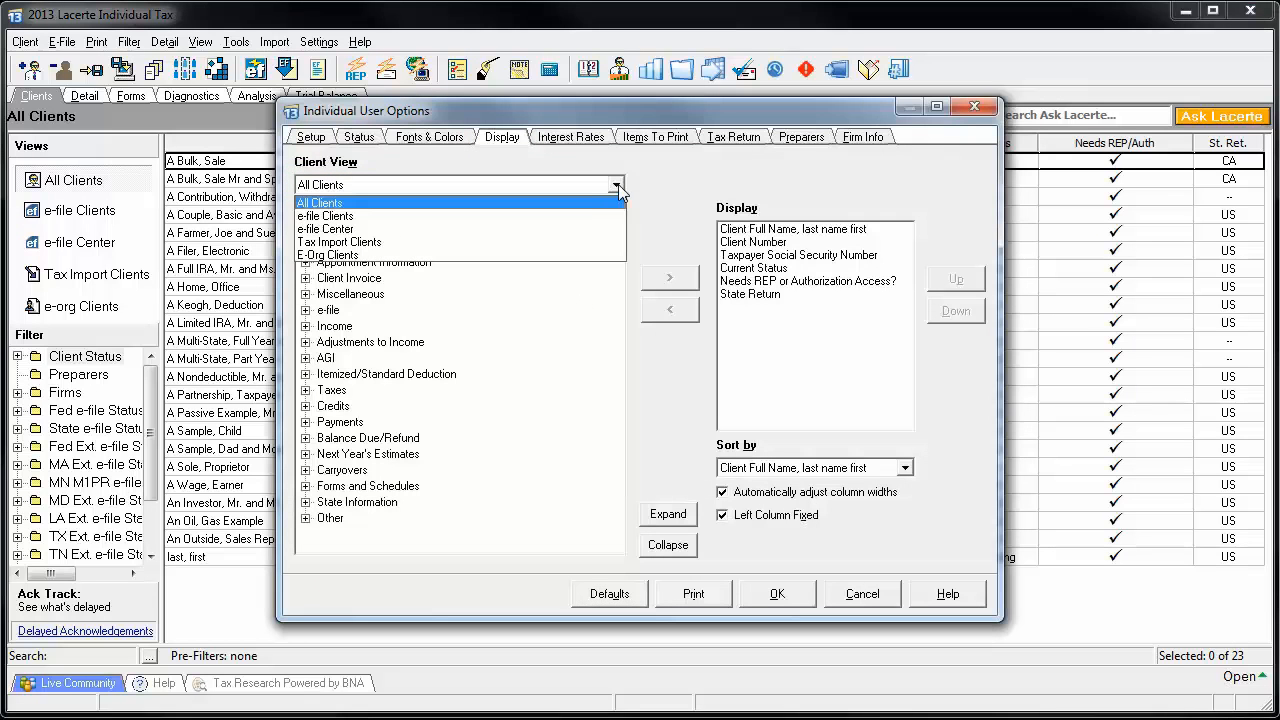
click(571, 205)
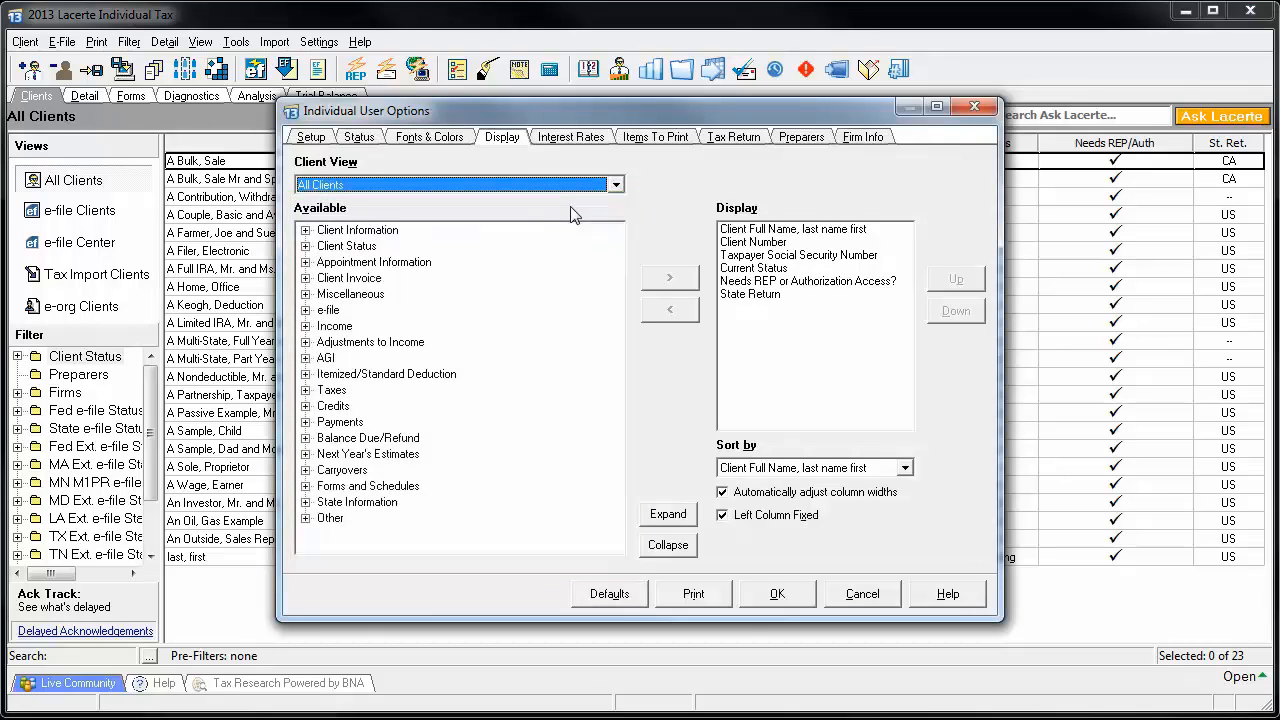
click(668, 514)
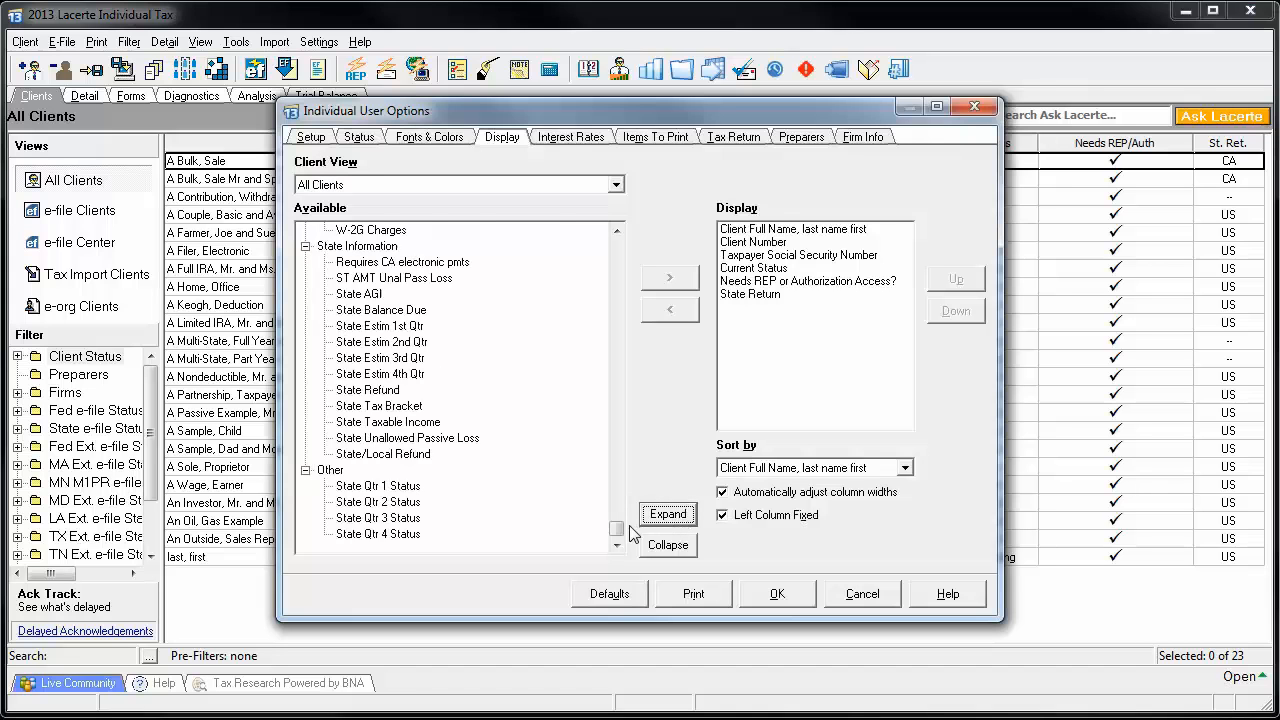
drag(615, 537, 618, 250)
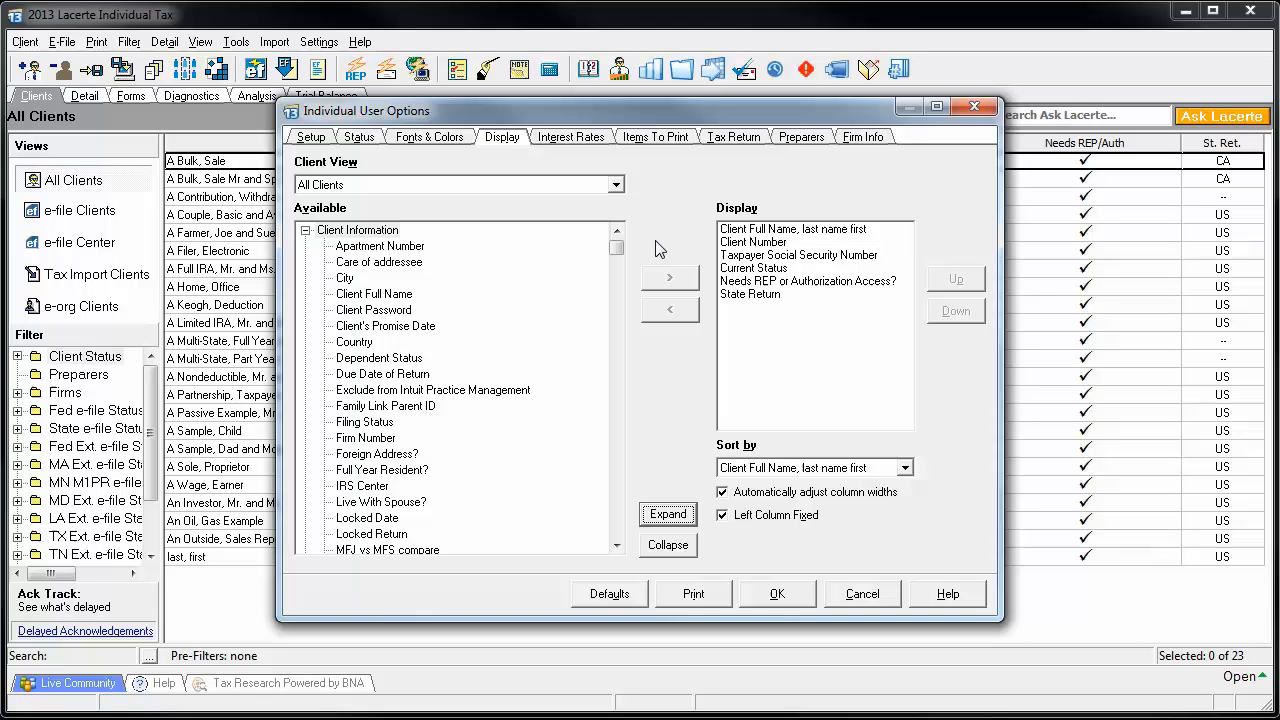
click(668, 546)
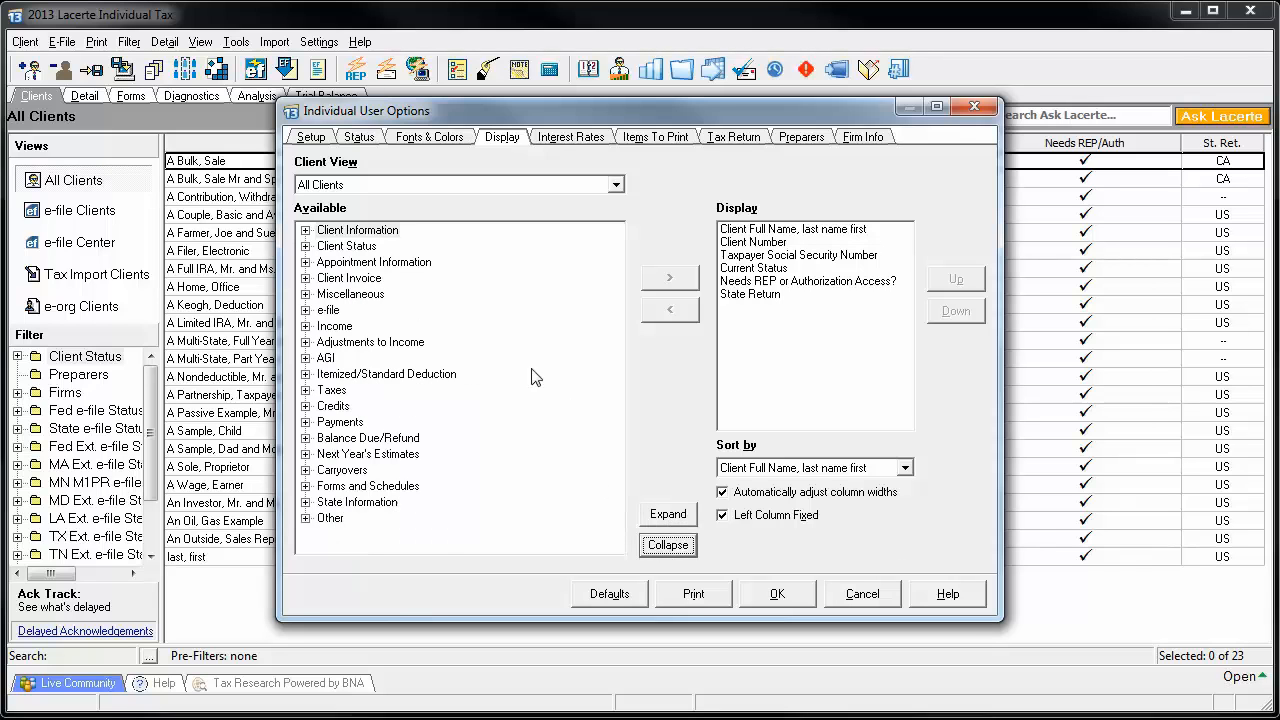
Step: Add Taxpayer Home Telephone Number from Client Information to the displayed columns of the All Clients view
click(305, 231)
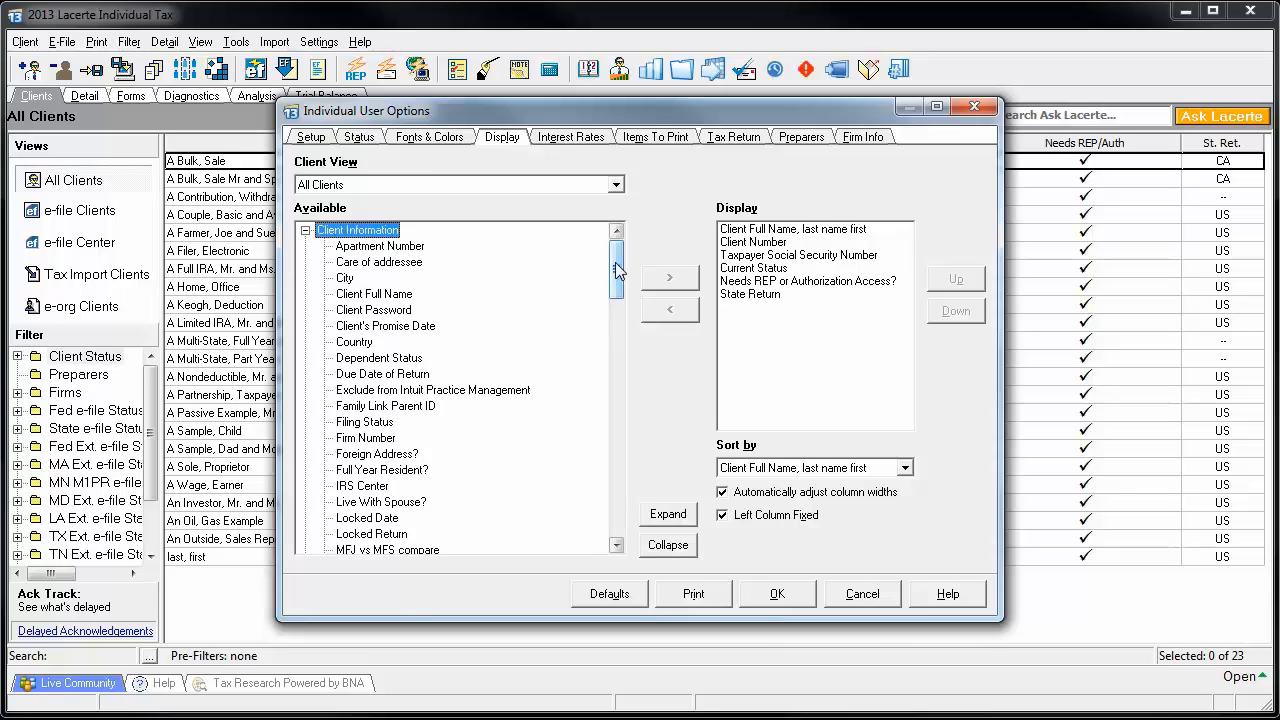
drag(617, 270, 622, 430)
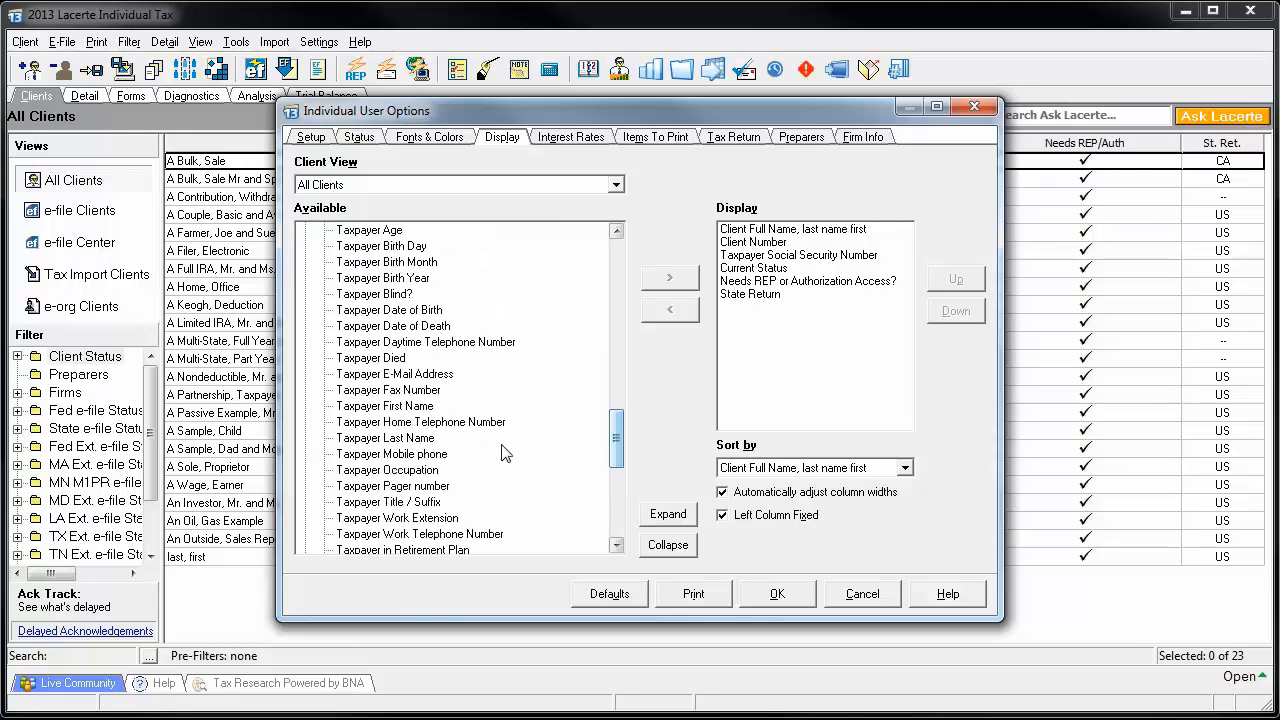
click(431, 426)
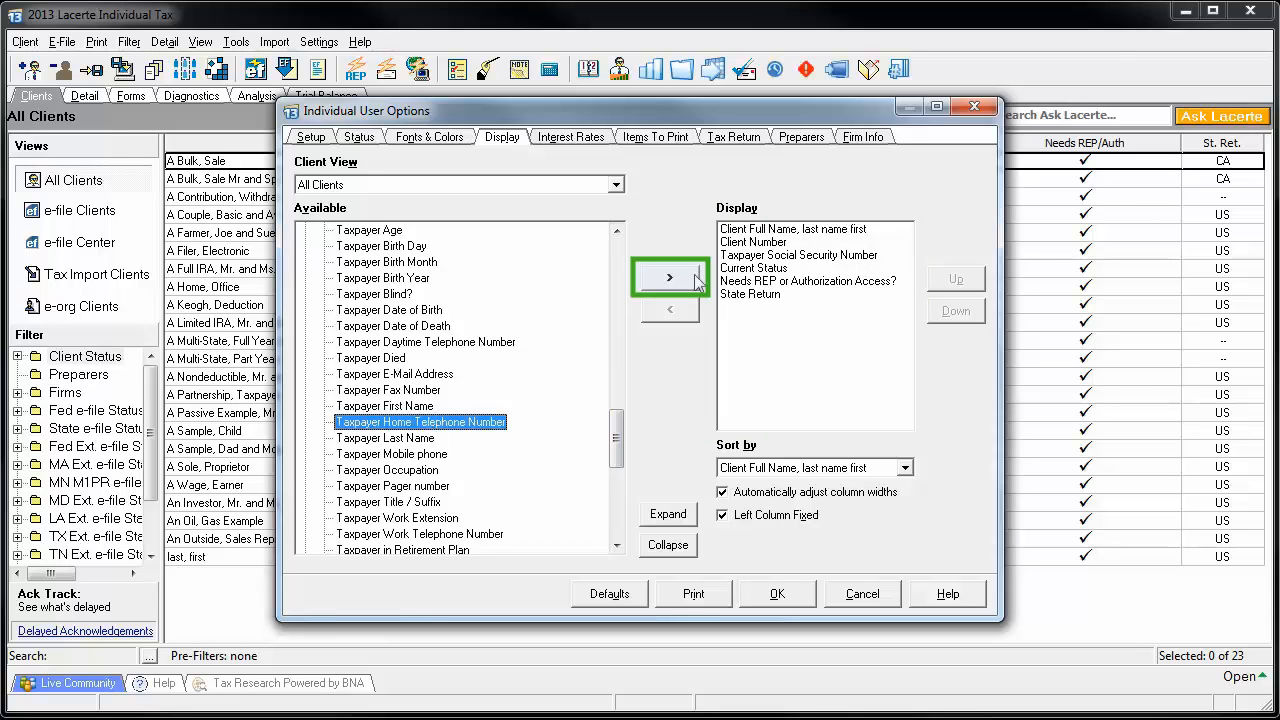
double_click(438, 424)
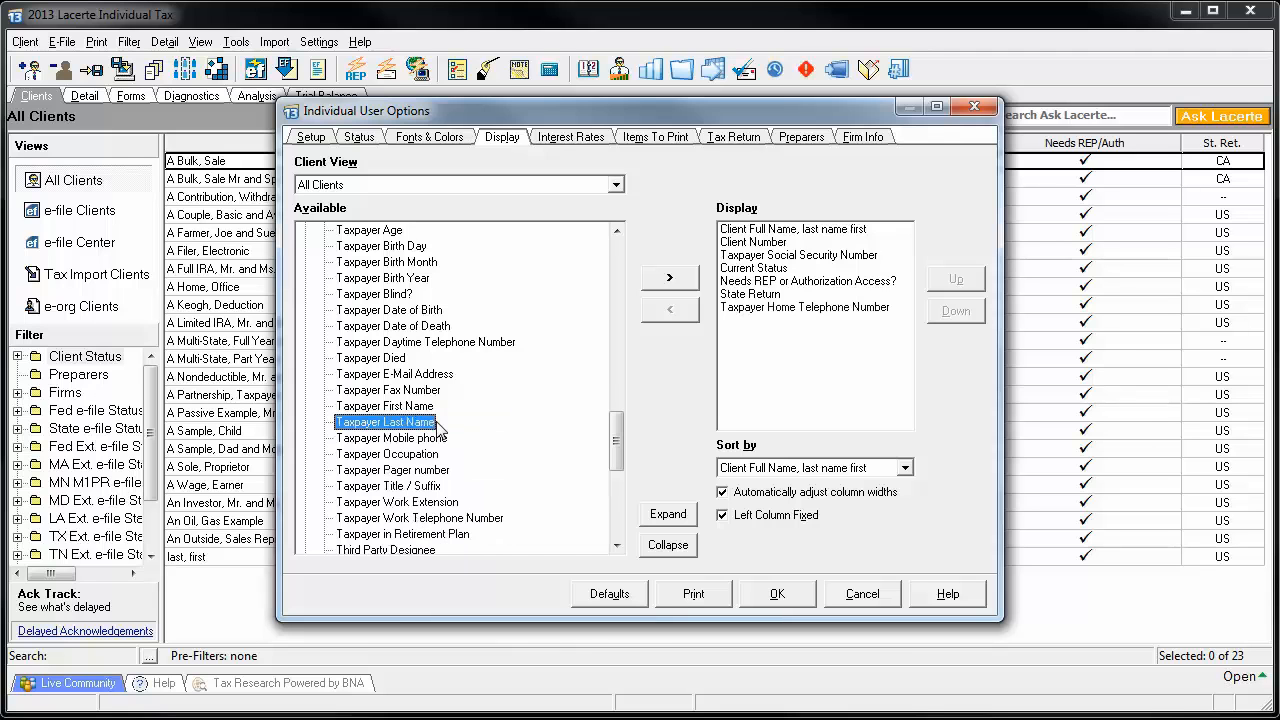
Step: Add Adjusted Gross Income from the AGI category to the displayed columns and save the options
drag(617, 436, 614, 488)
click(306, 470)
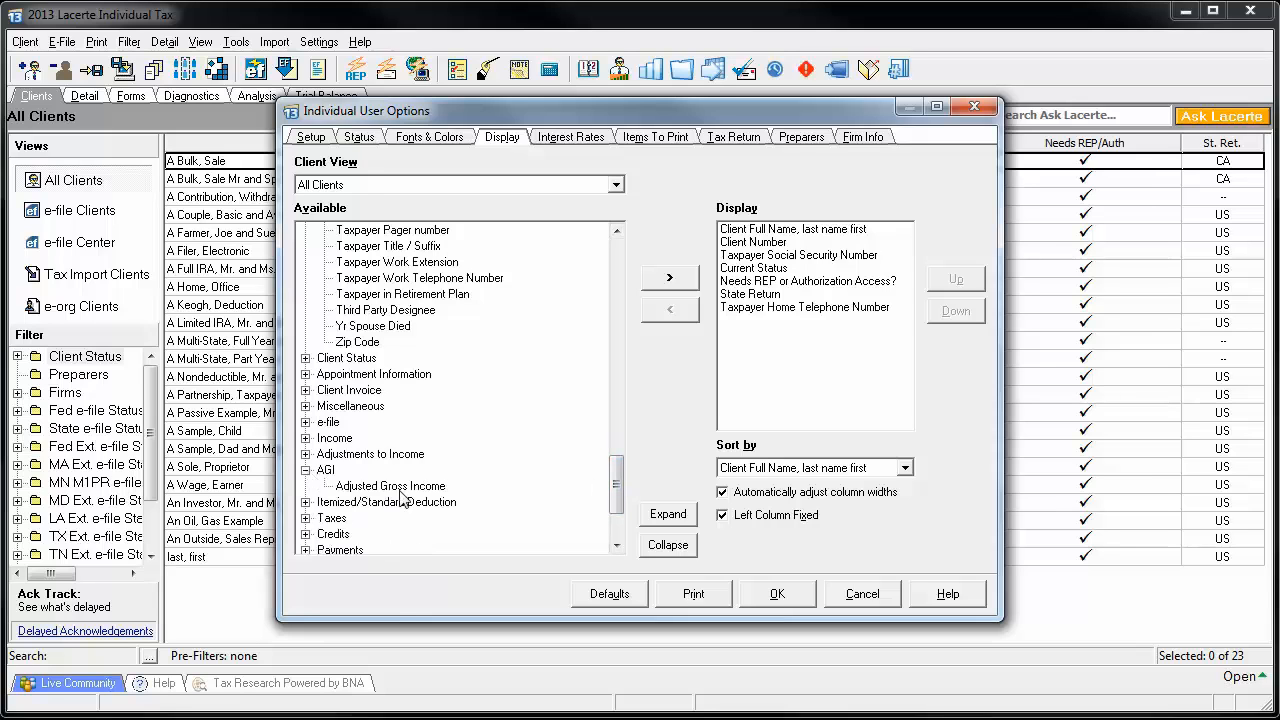
click(405, 487)
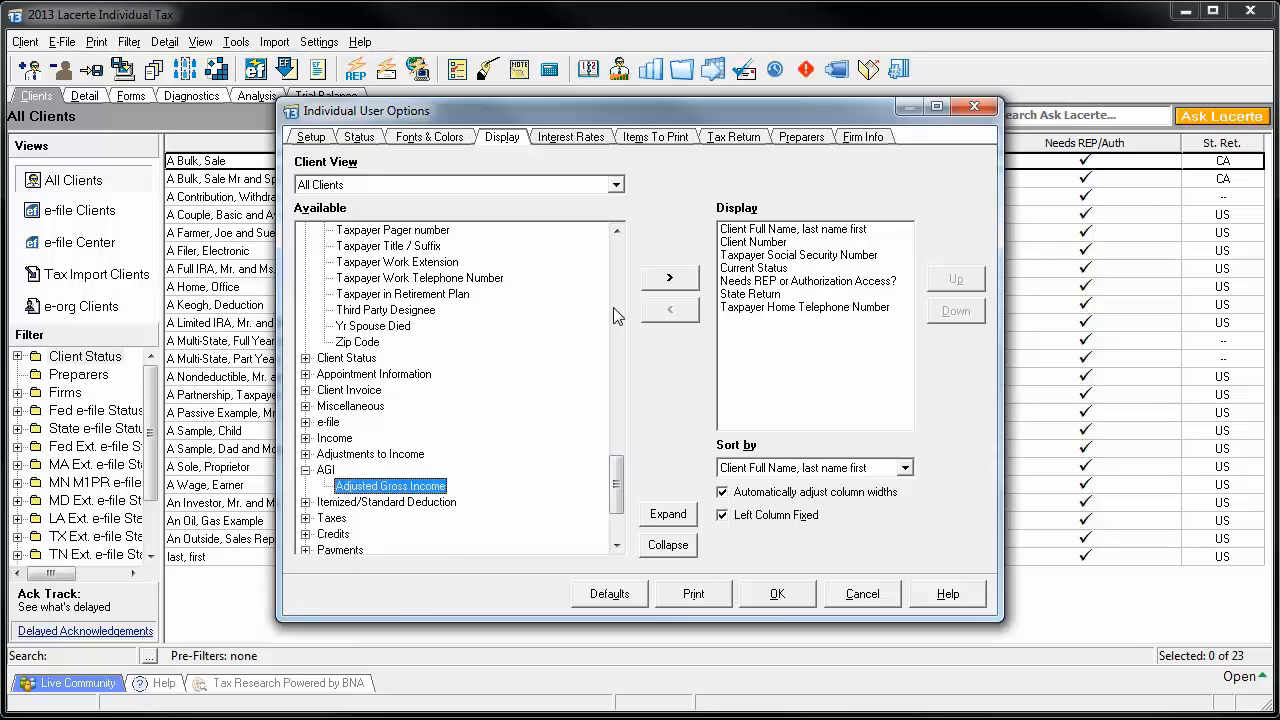
click(777, 594)
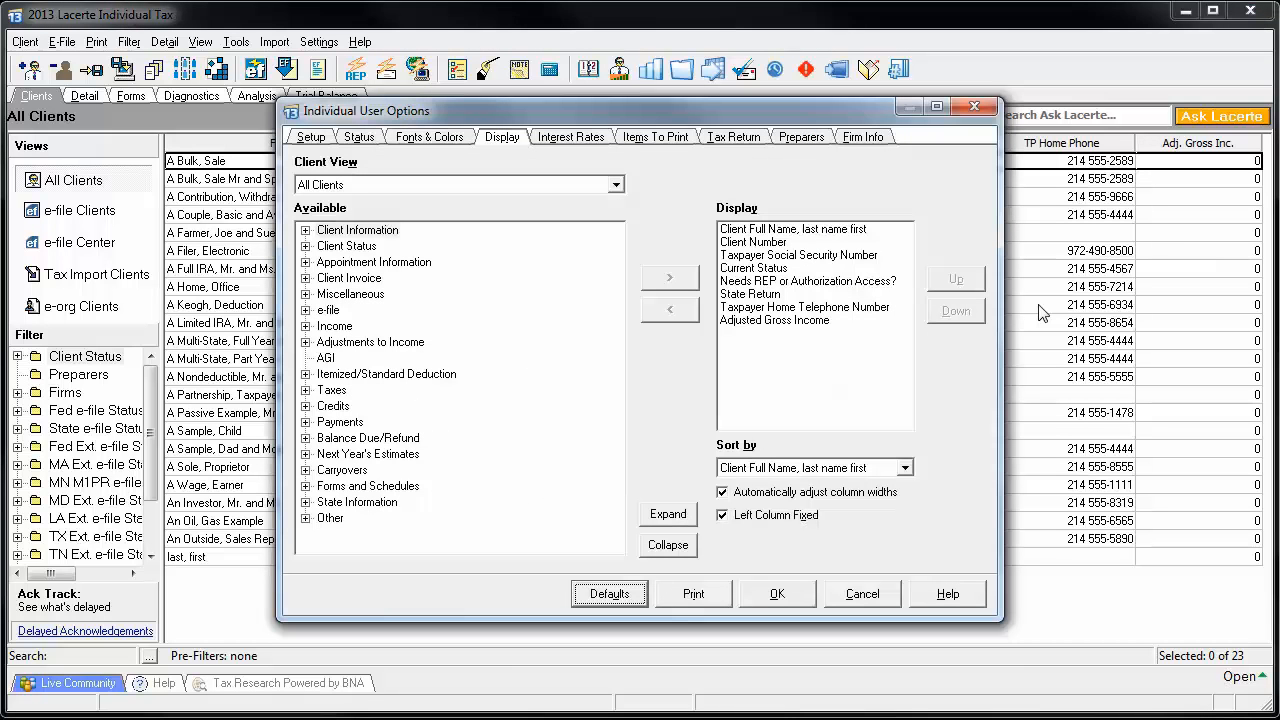
Step: Move Adjusted Gross Income directly below Taxpayer Social Security Number in the display order and save the options
click(777, 256)
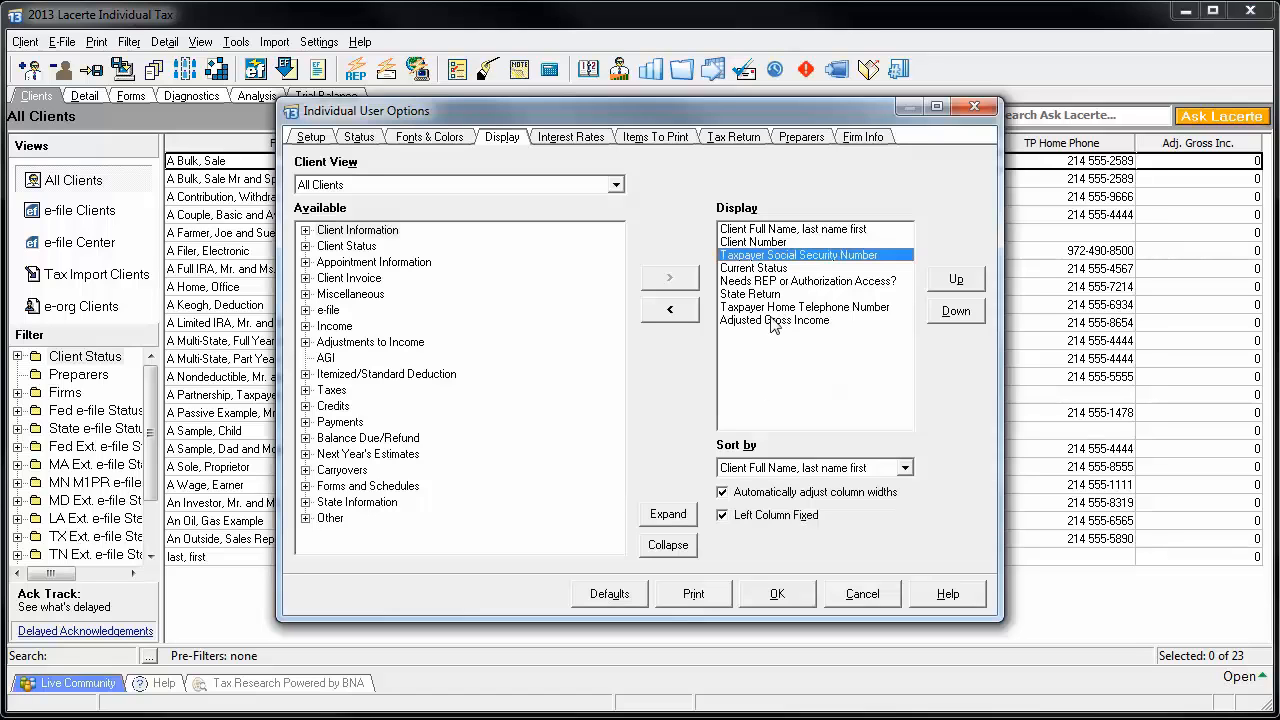
click(771, 321)
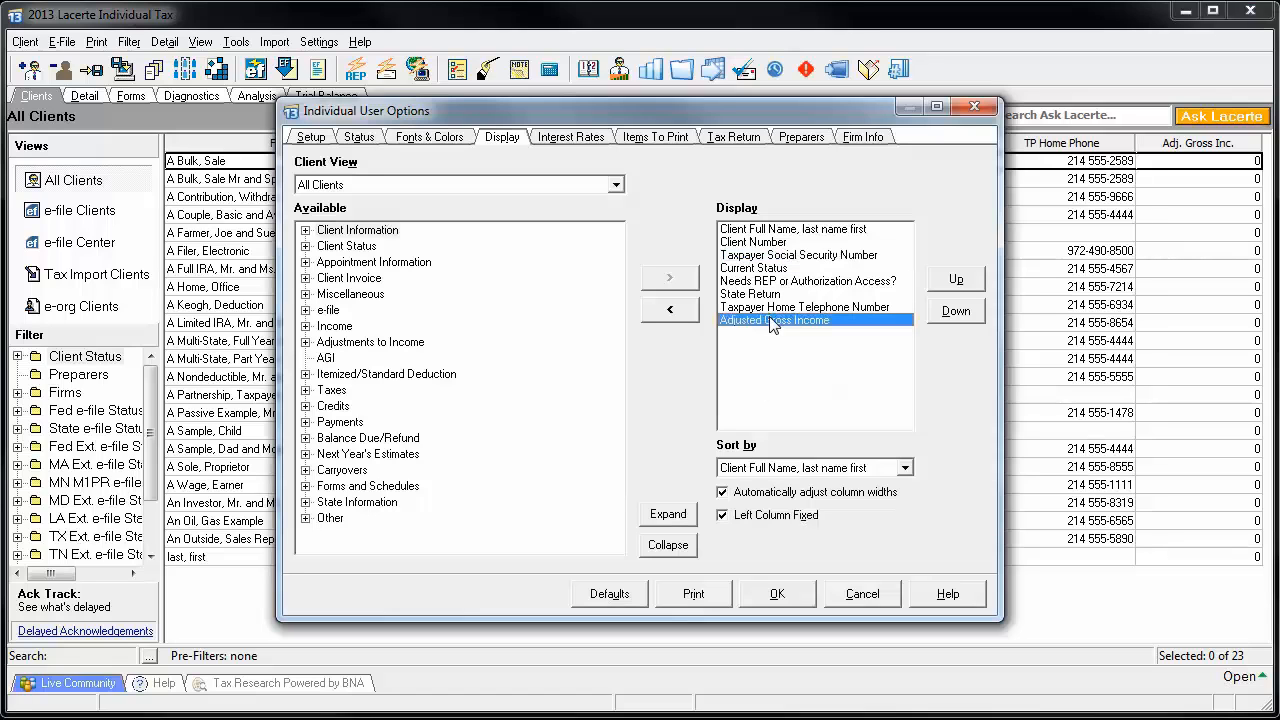
click(956, 281)
click(956, 281)
click(956, 281)
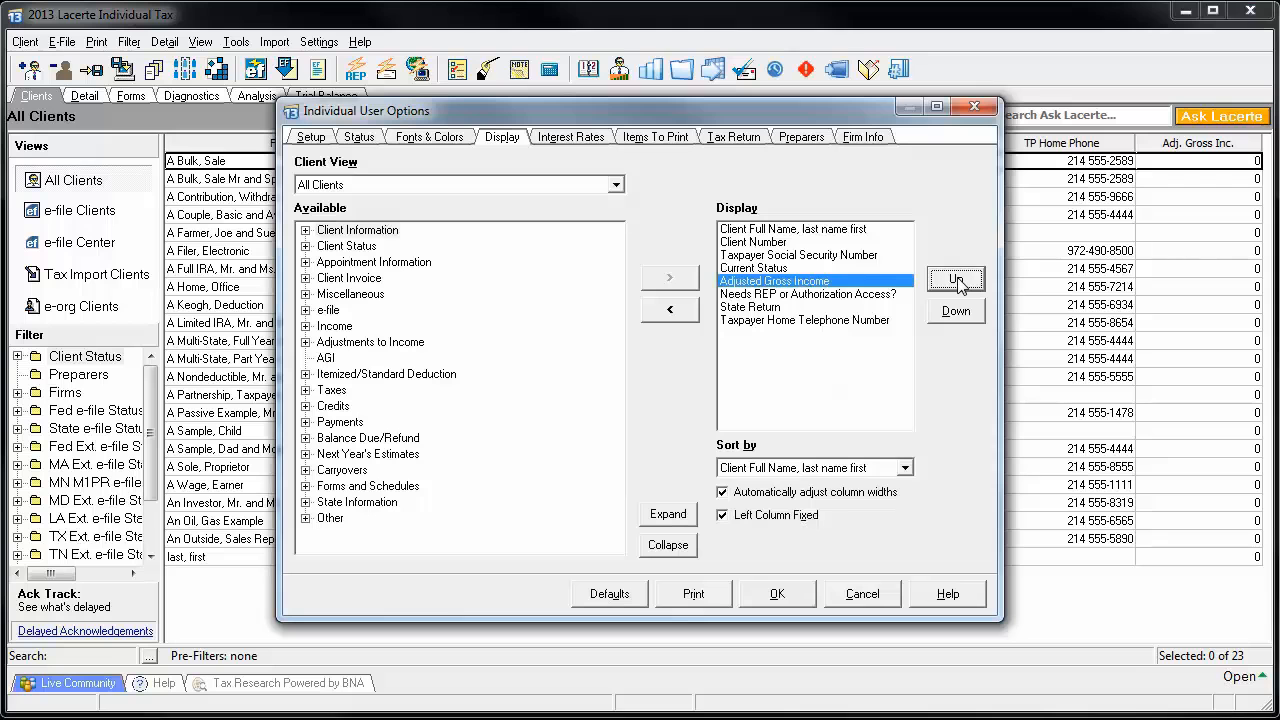
click(956, 281)
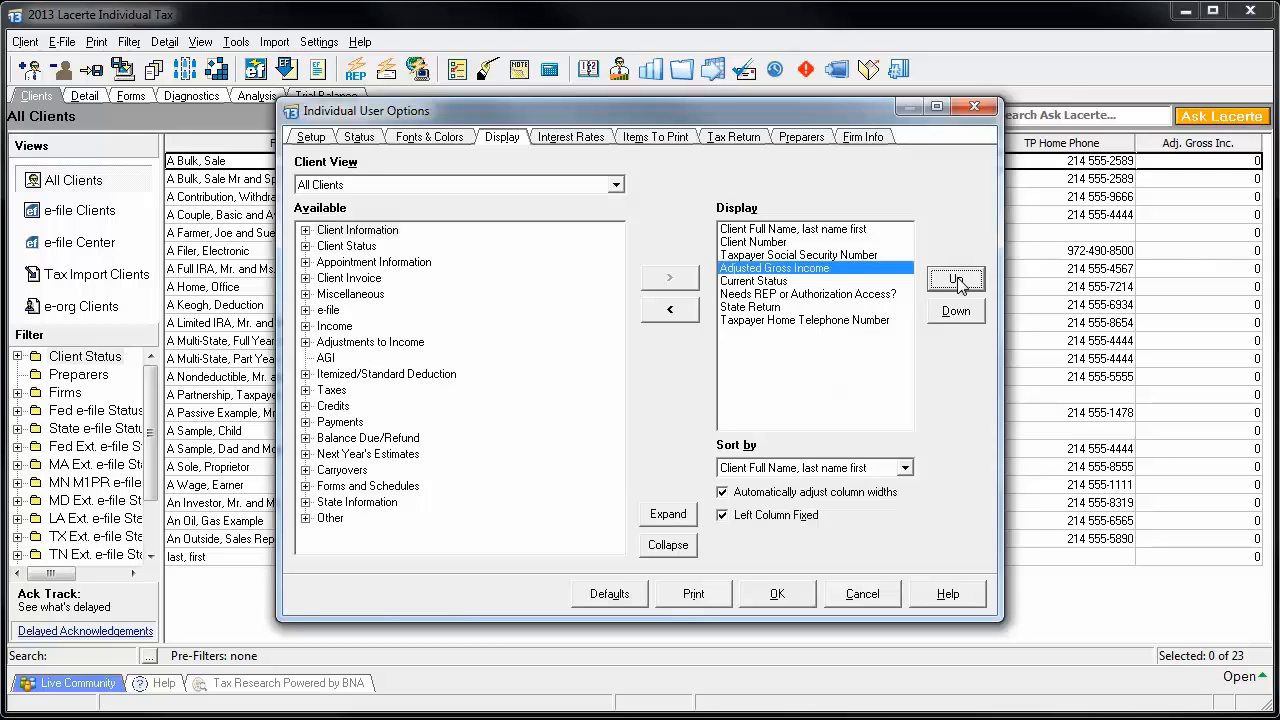
click(778, 594)
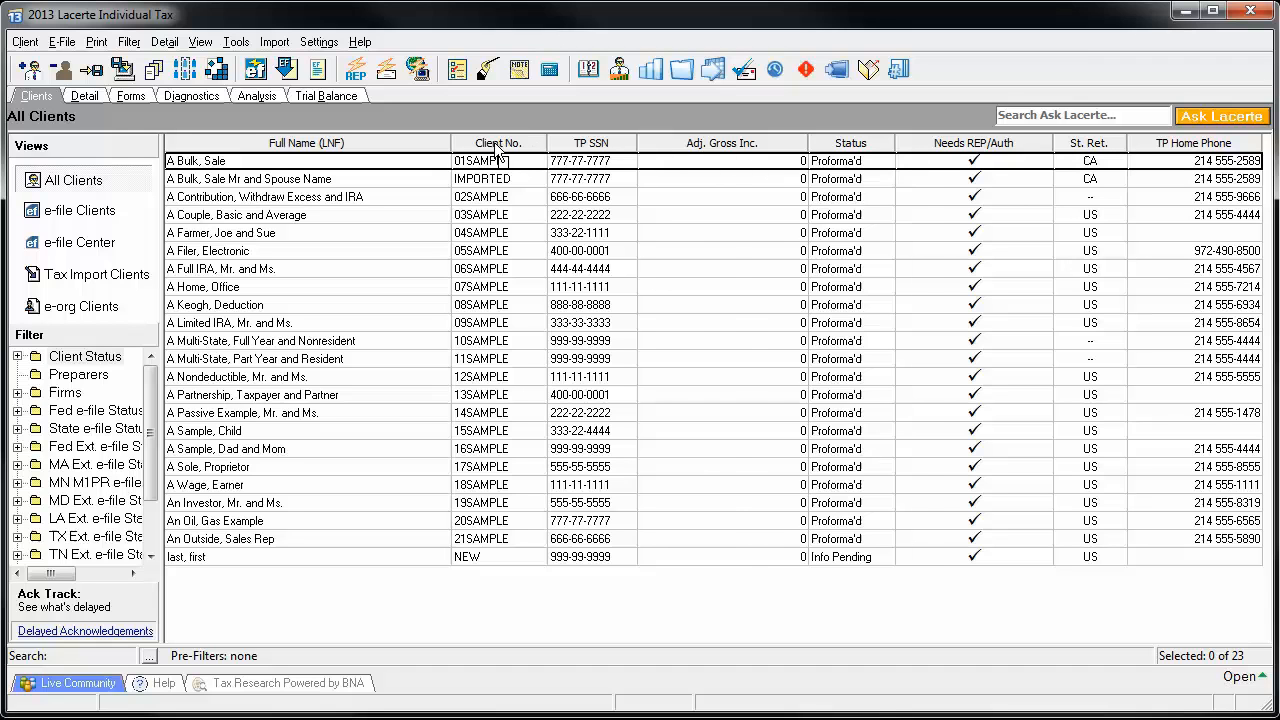
Step: Move the TP Home Phone column directly after Full Name in the client list and check the order in the Display options
drag(495, 150, 497, 150)
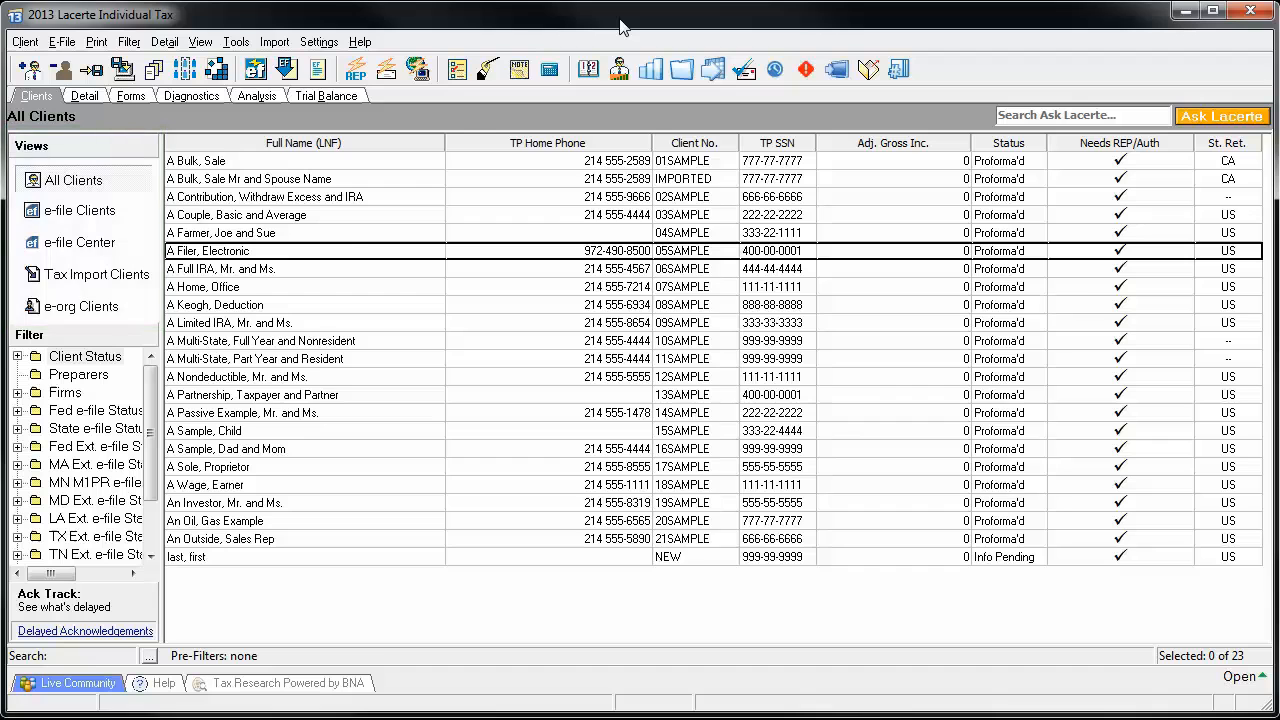
key(F10)
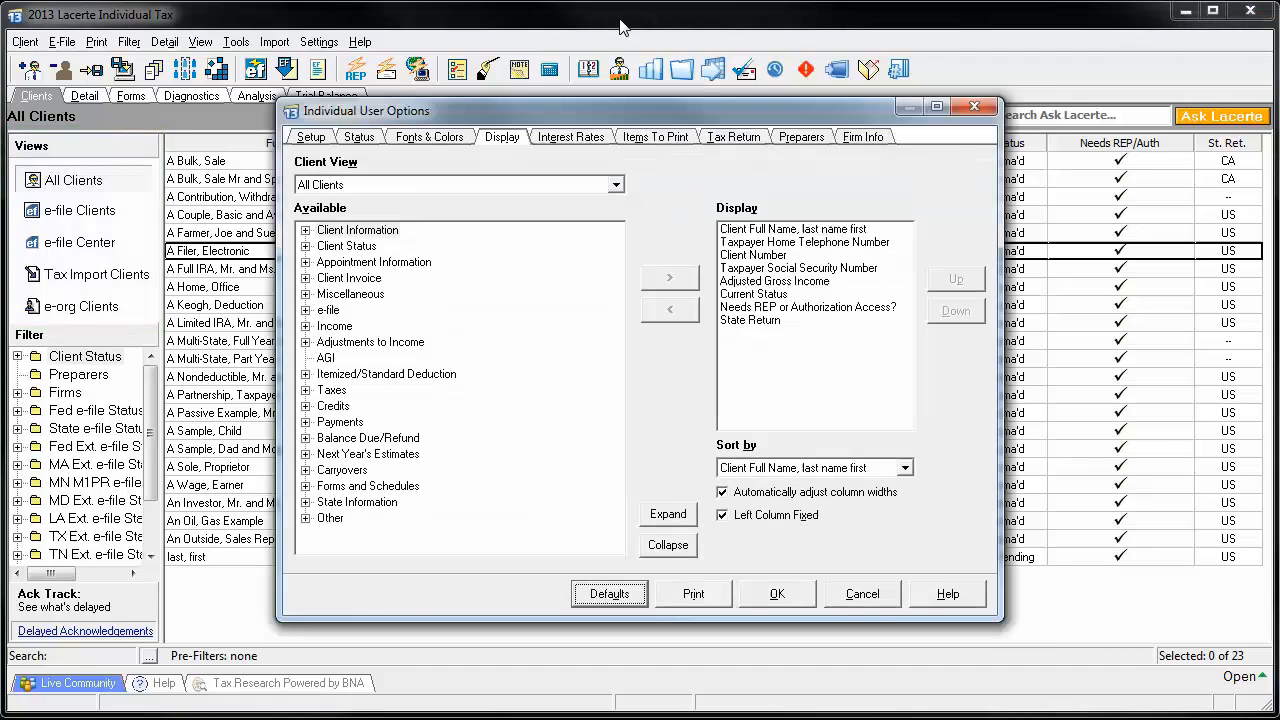
click(616, 186)
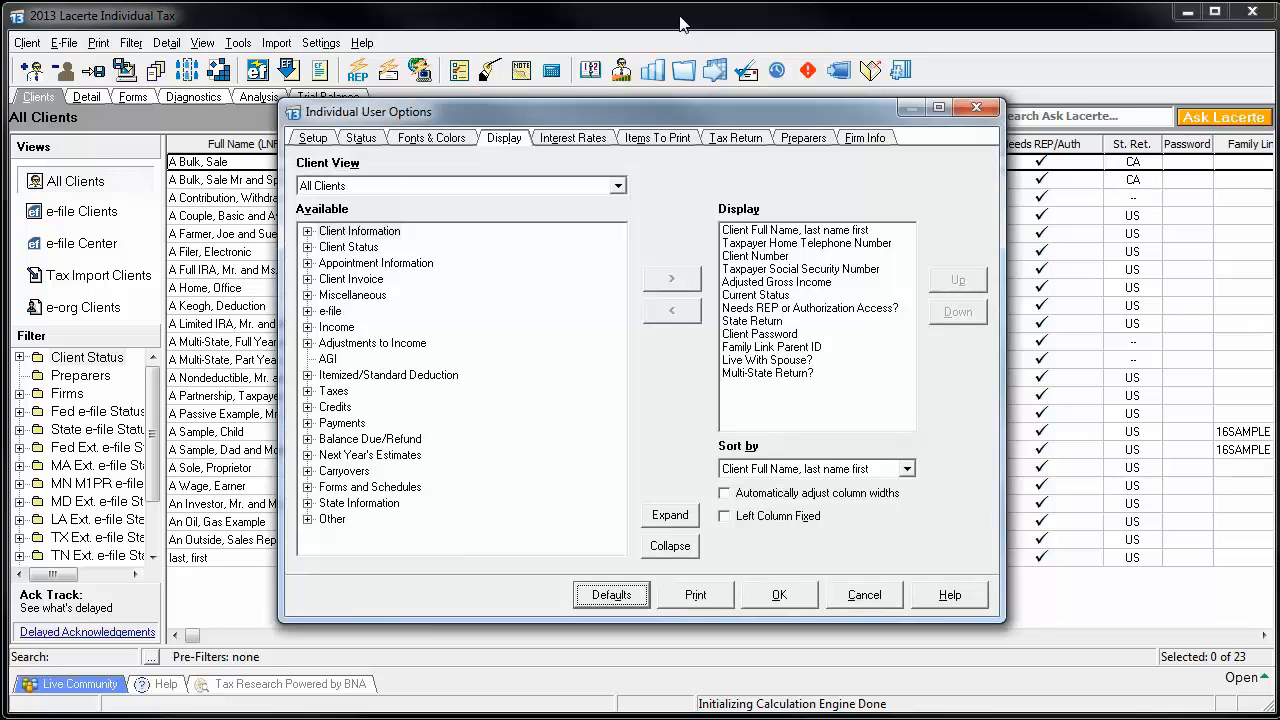
Step: Close the Display options with the current settings and examine the client list columns across their full width
click(776, 597)
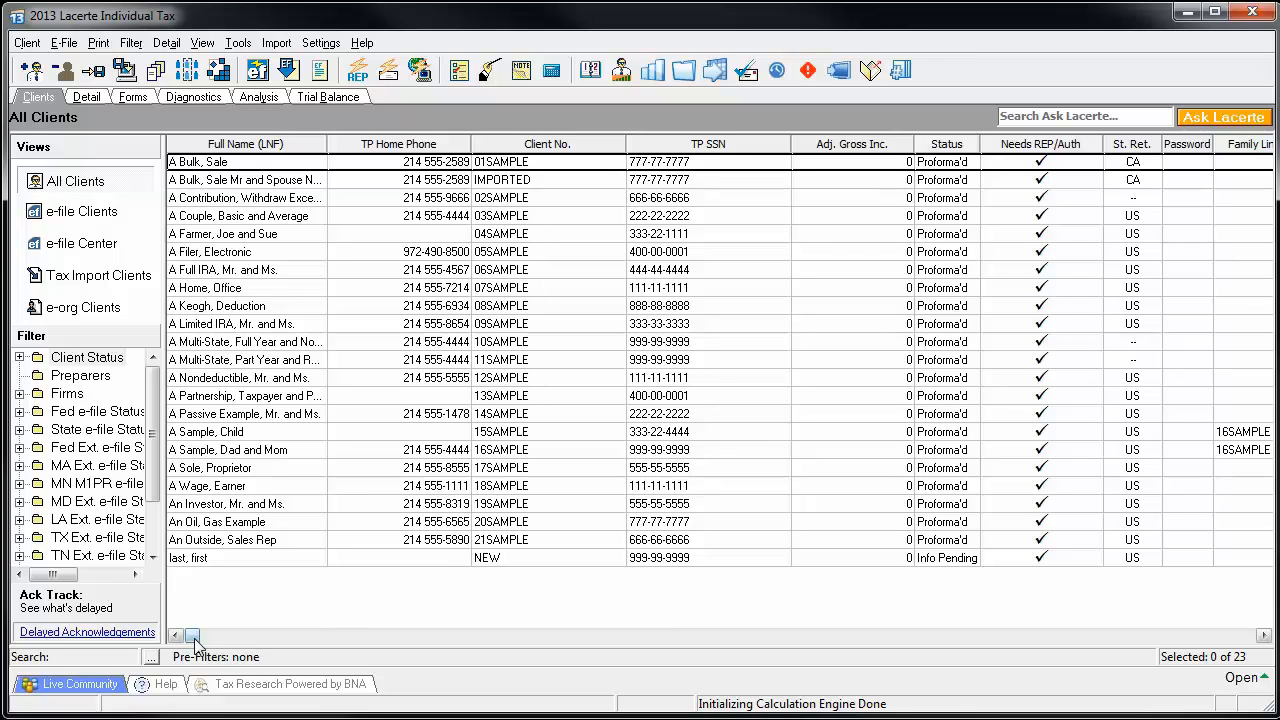
drag(195, 641, 530, 646)
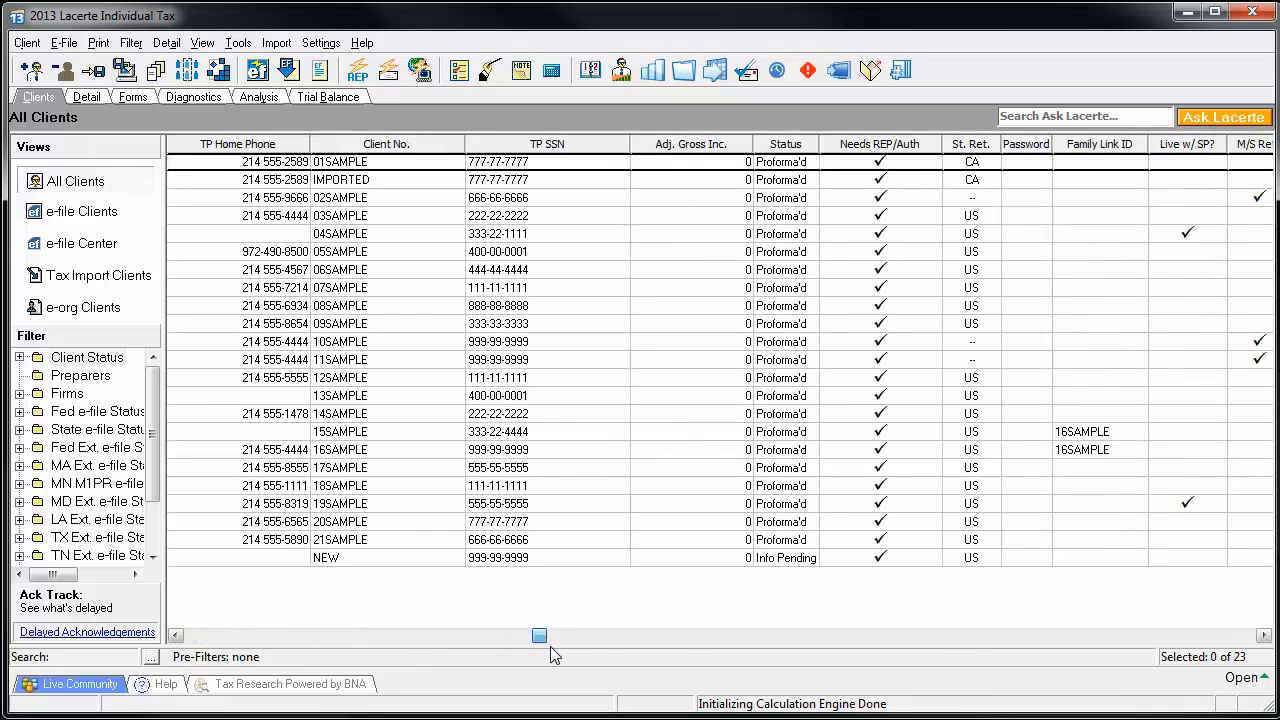
drag(660, 650, 189, 646)
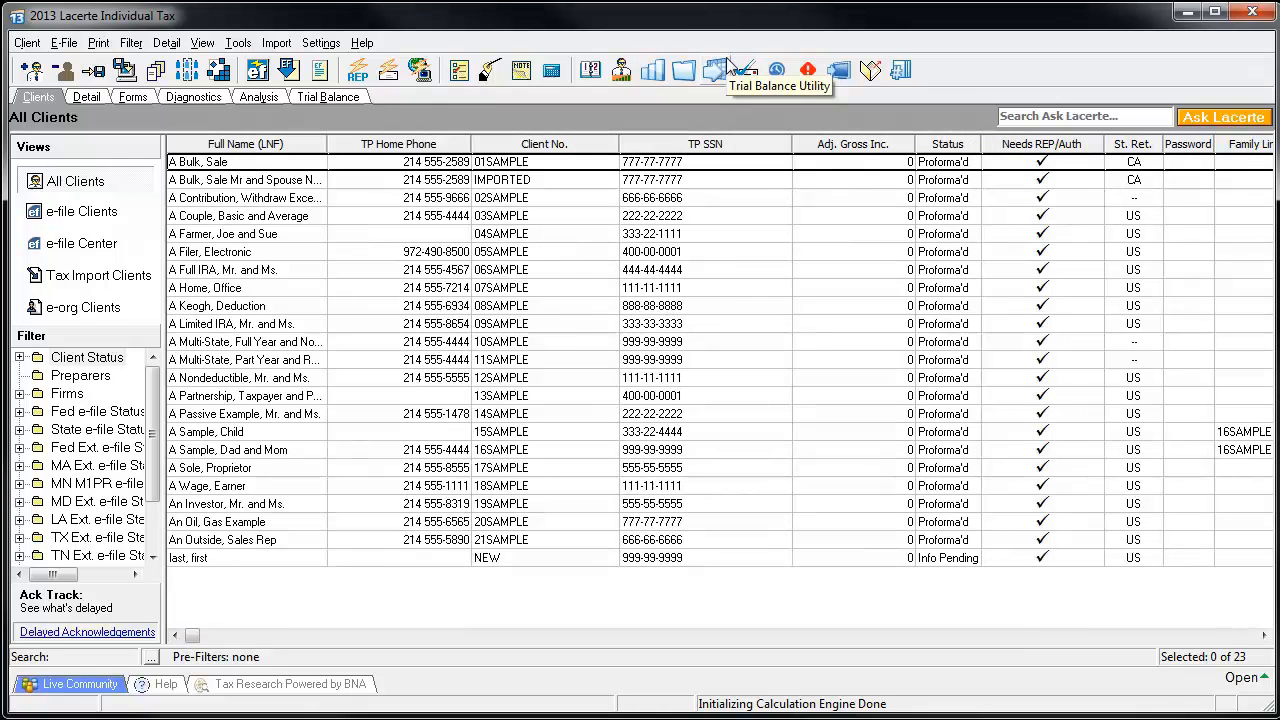
Step: Turn on automatic column width adjustment for the All Clients view and save the options
click(720, 66)
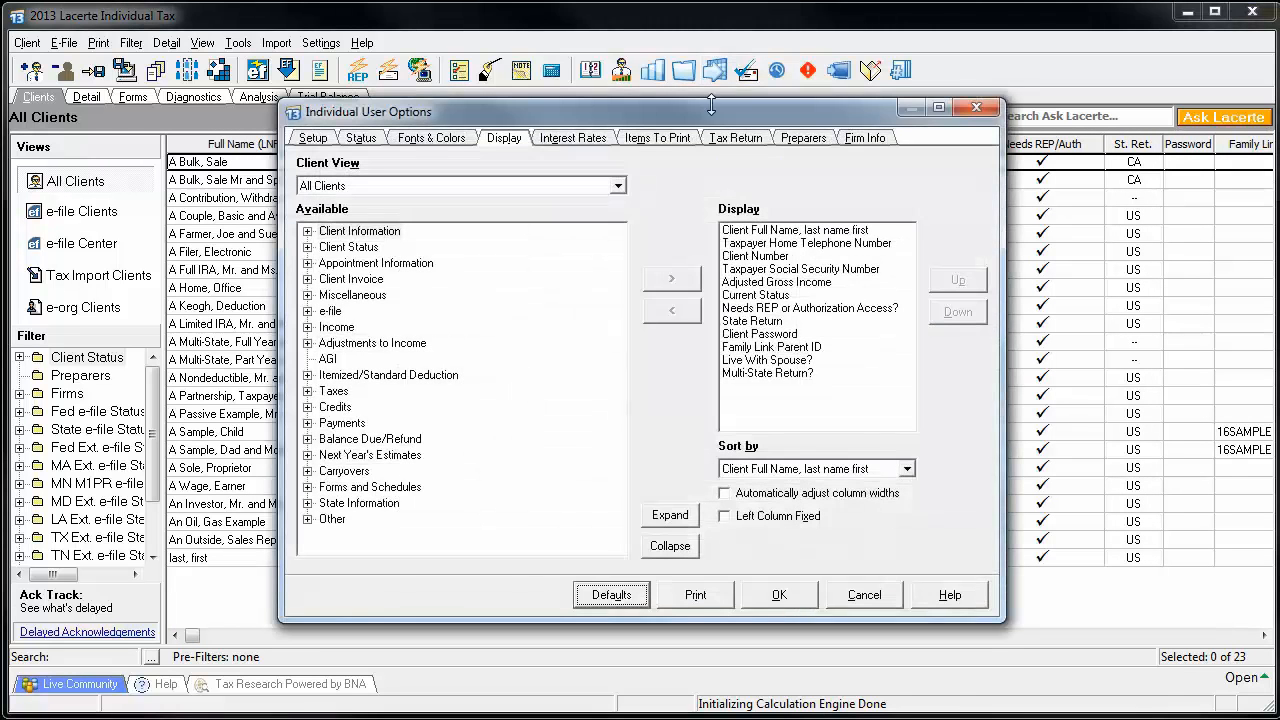
click(733, 497)
click(777, 597)
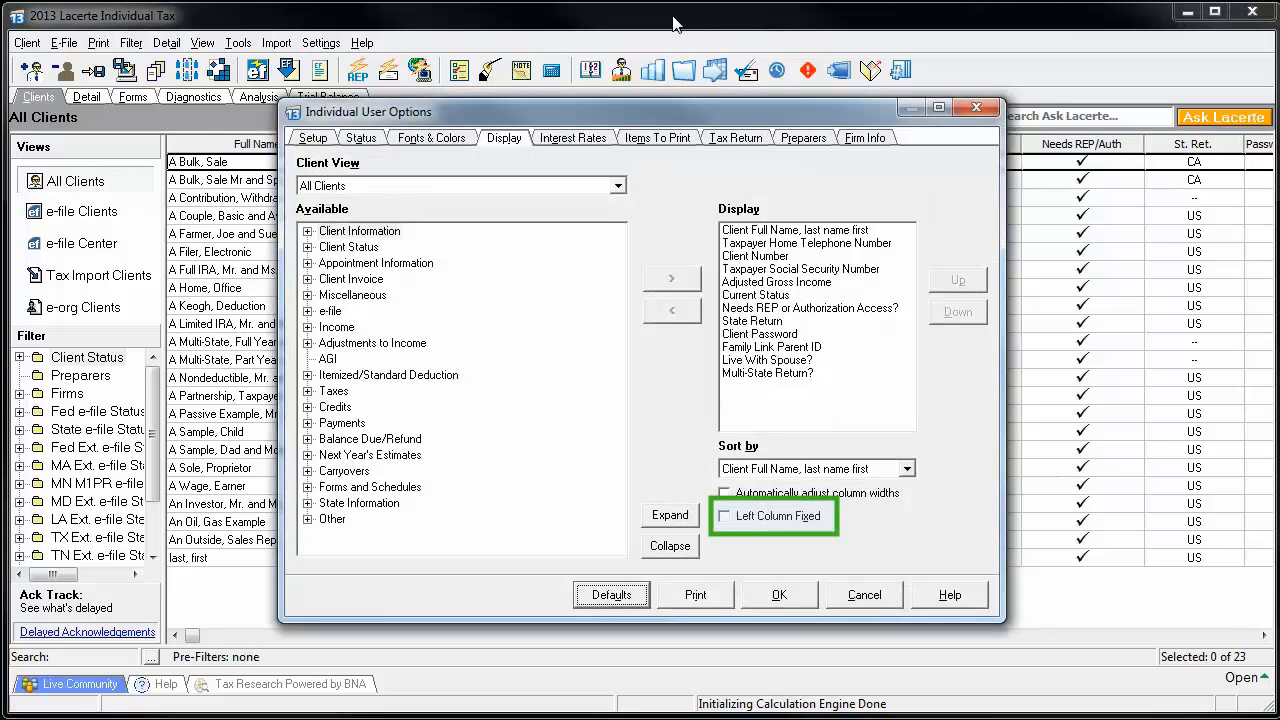
Step: Turn on Left Column Fixed for the All Clients view and save the options
click(726, 517)
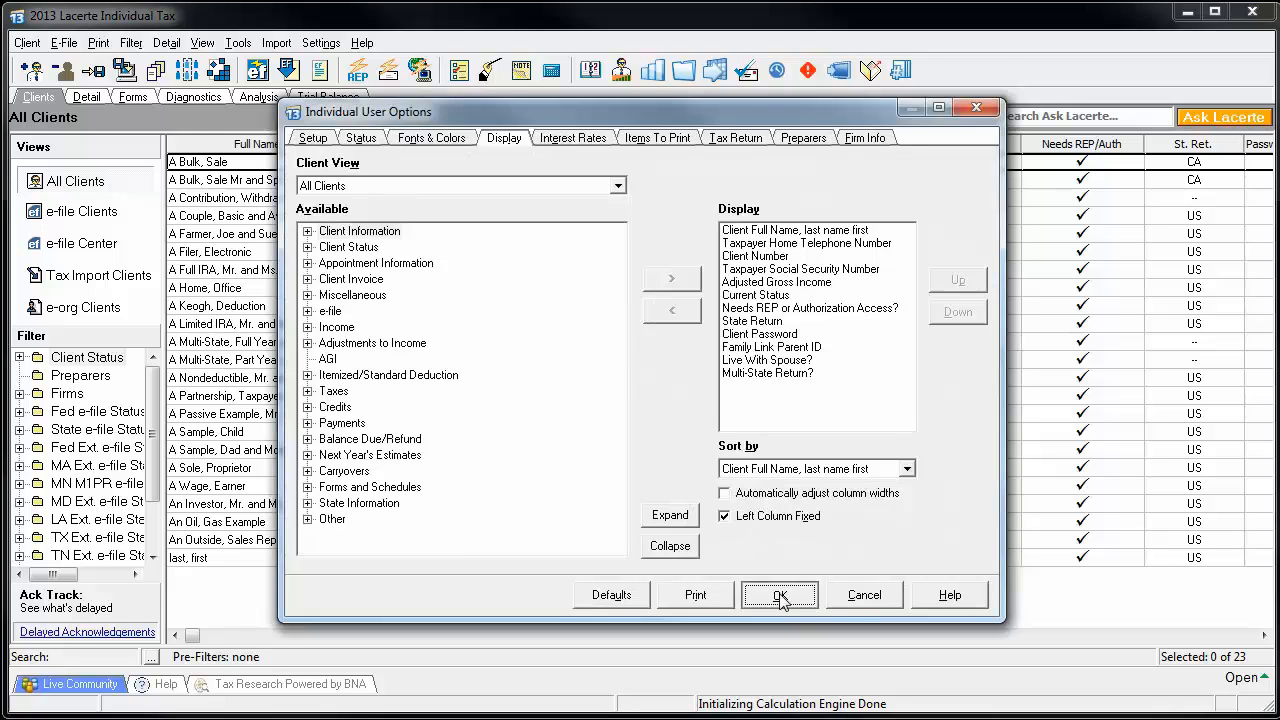
click(779, 596)
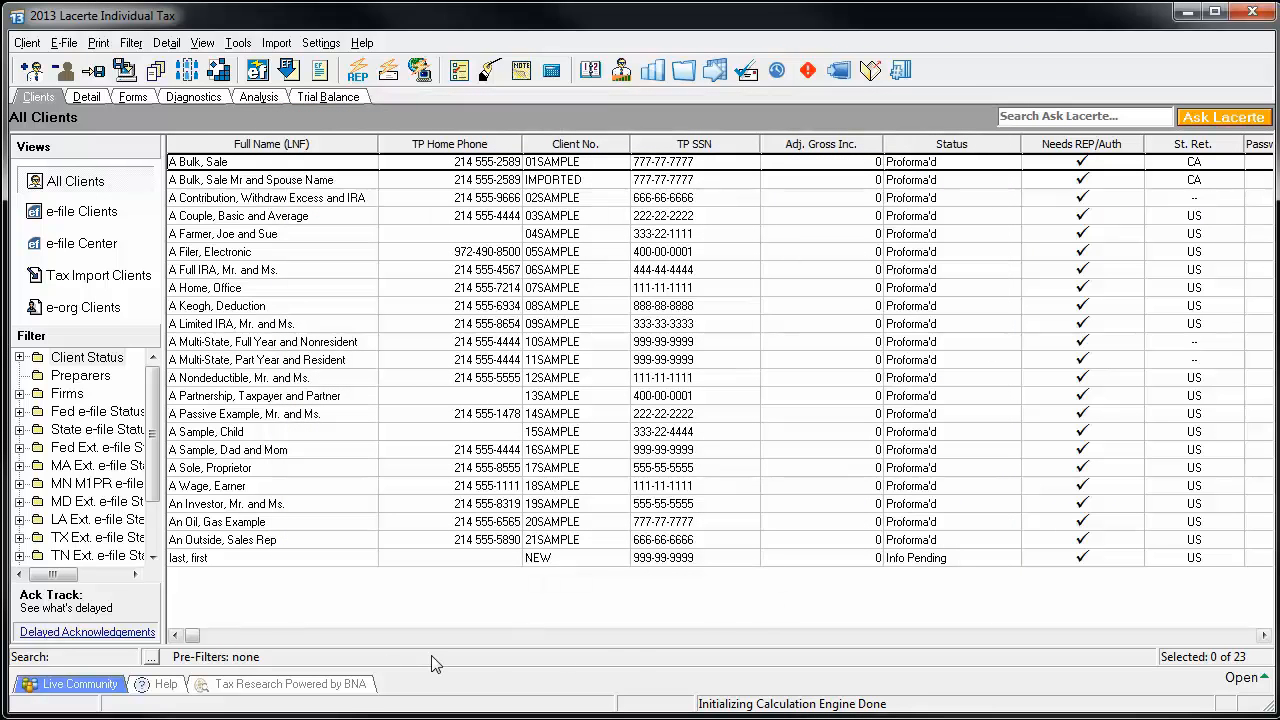
mouse_move(190, 636)
mouse_down()
mouse_move(345, 642)
mouse_move(423, 676)
mouse_move(503, 688)
mouse_move(762, 658)
mouse_move(1192, 645)
mouse_move(188, 642)
mouse_up()
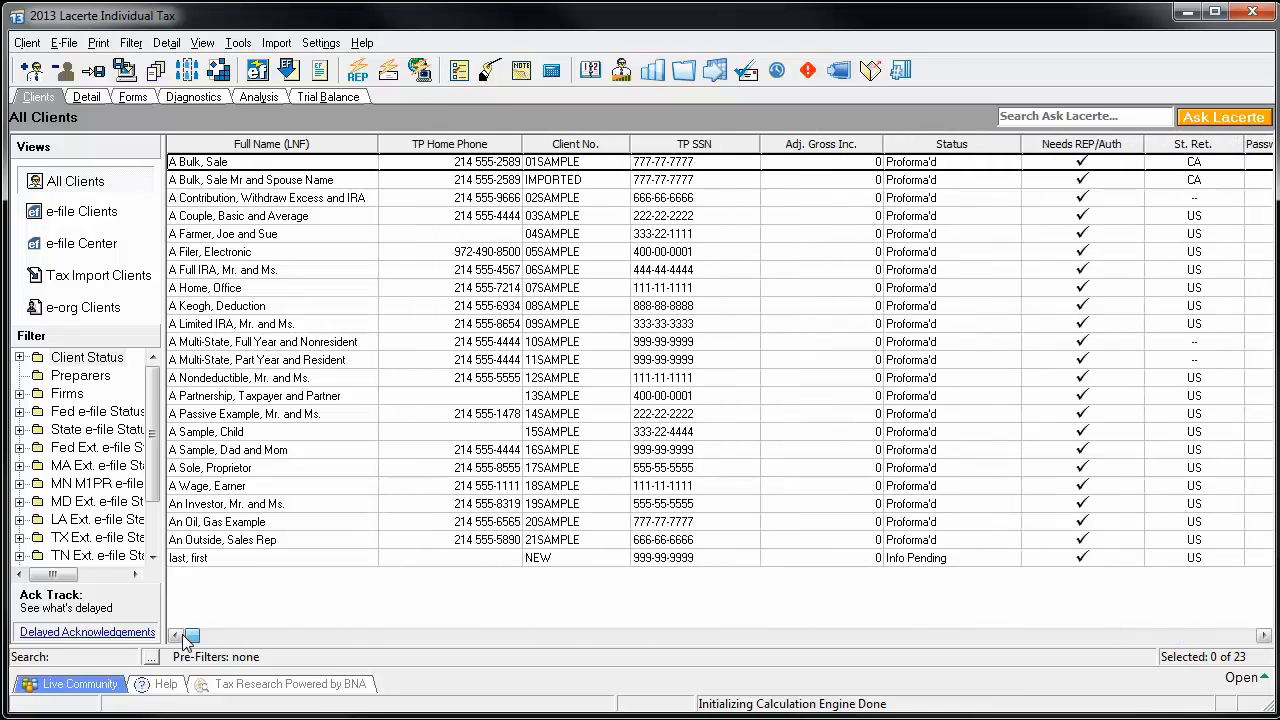